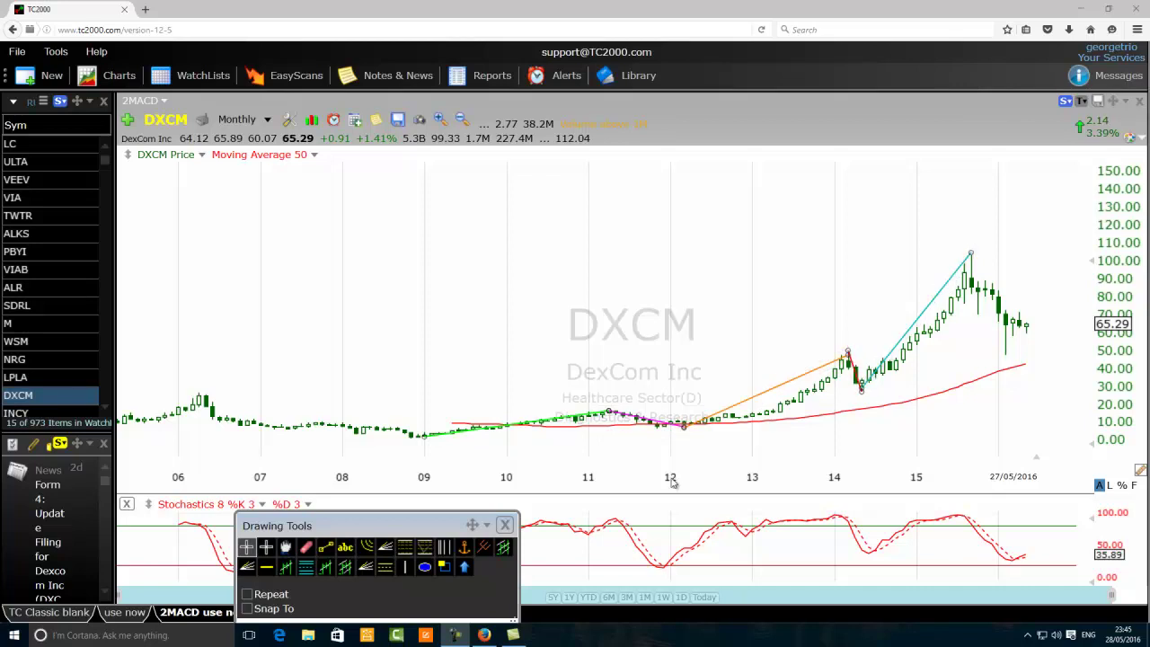
Draw a trend line from the 2015 price peak near 105 down to the 50-period moving average near 40
left_click(325, 546)
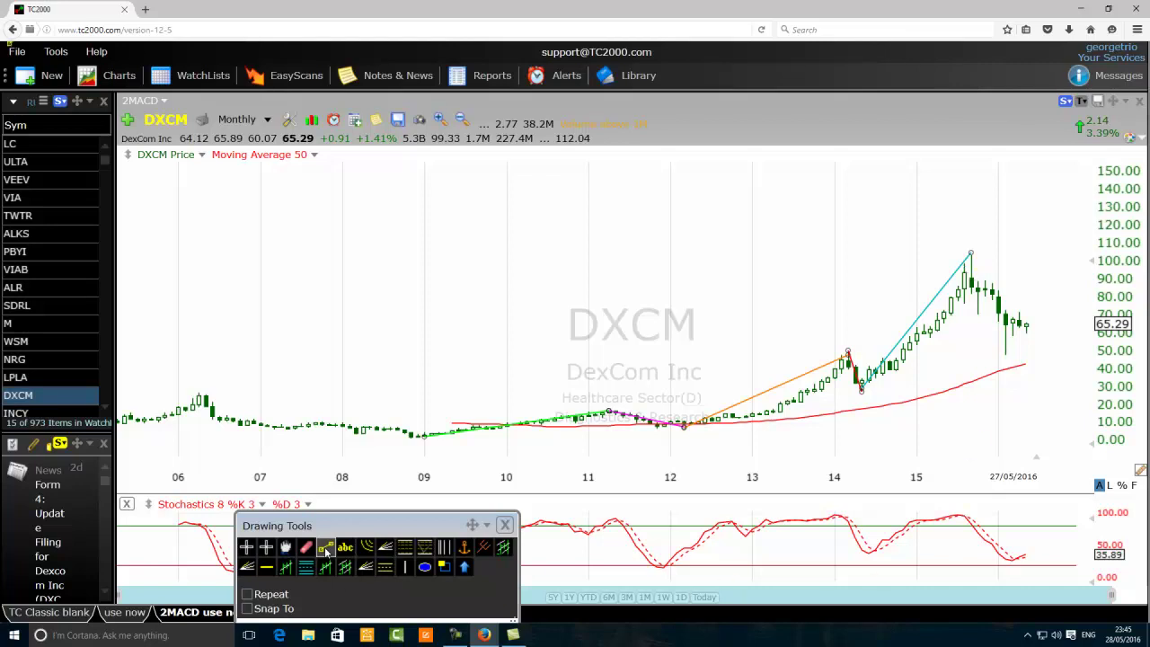
left_click_drag(969, 254, 1008, 370)
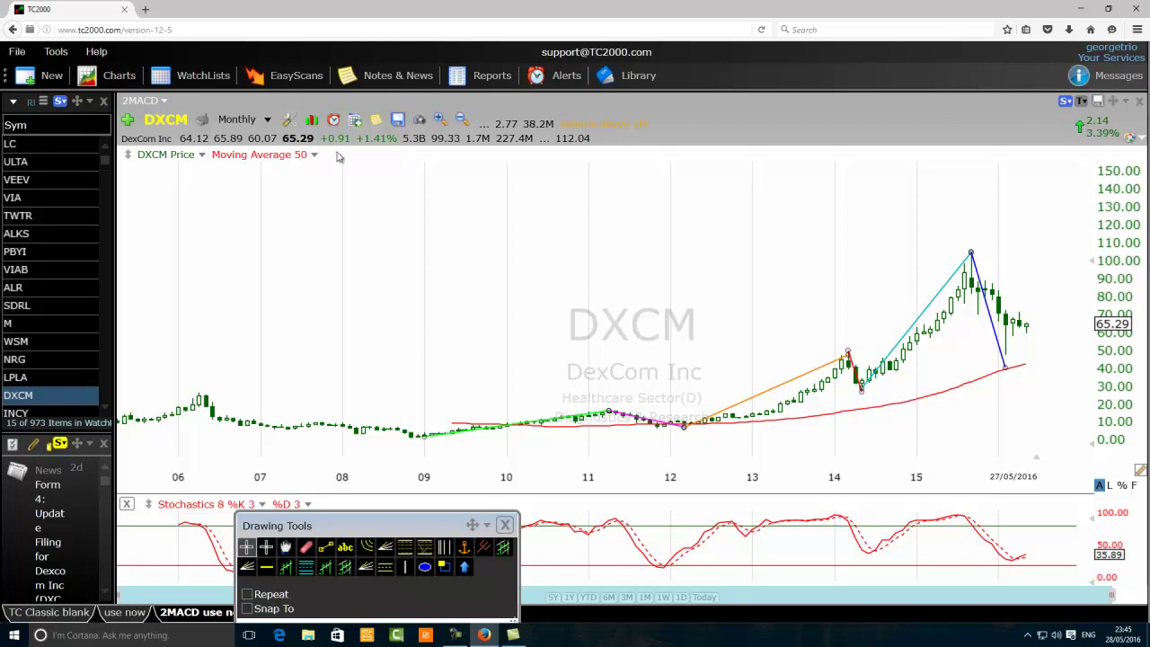
Add a second simple moving average to the DXCM price plot through the chart's indicator settings
left_click(316, 124)
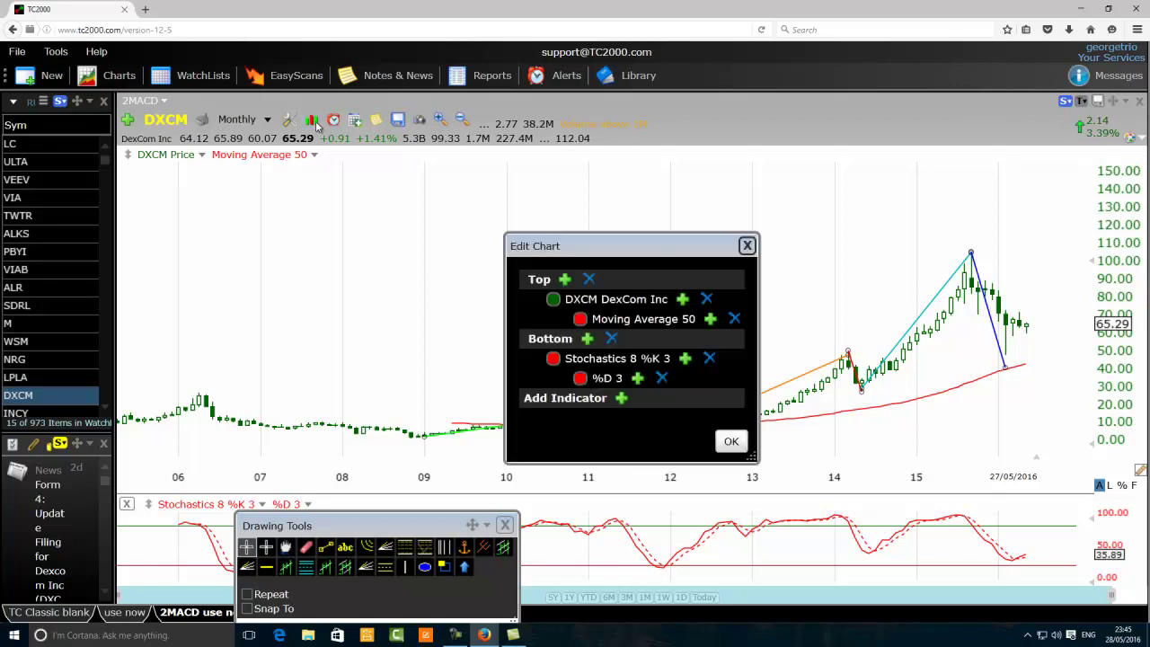
left_click(567, 399)
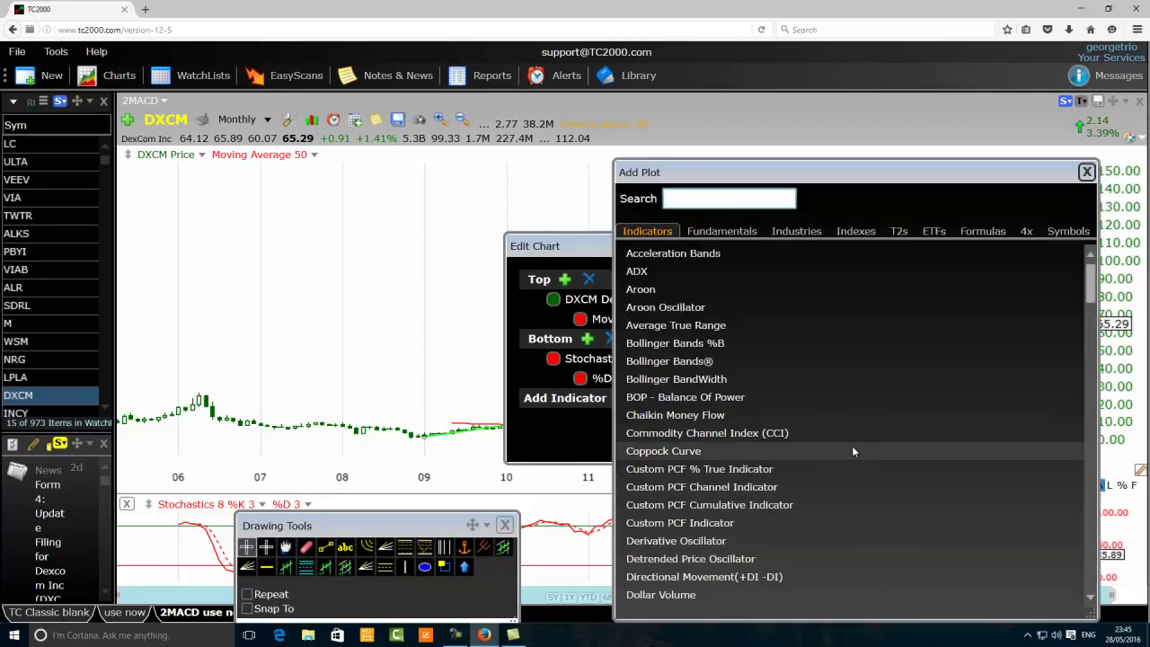
scroll(849, 446, "down", 3)
scroll(823, 458, "down", 7)
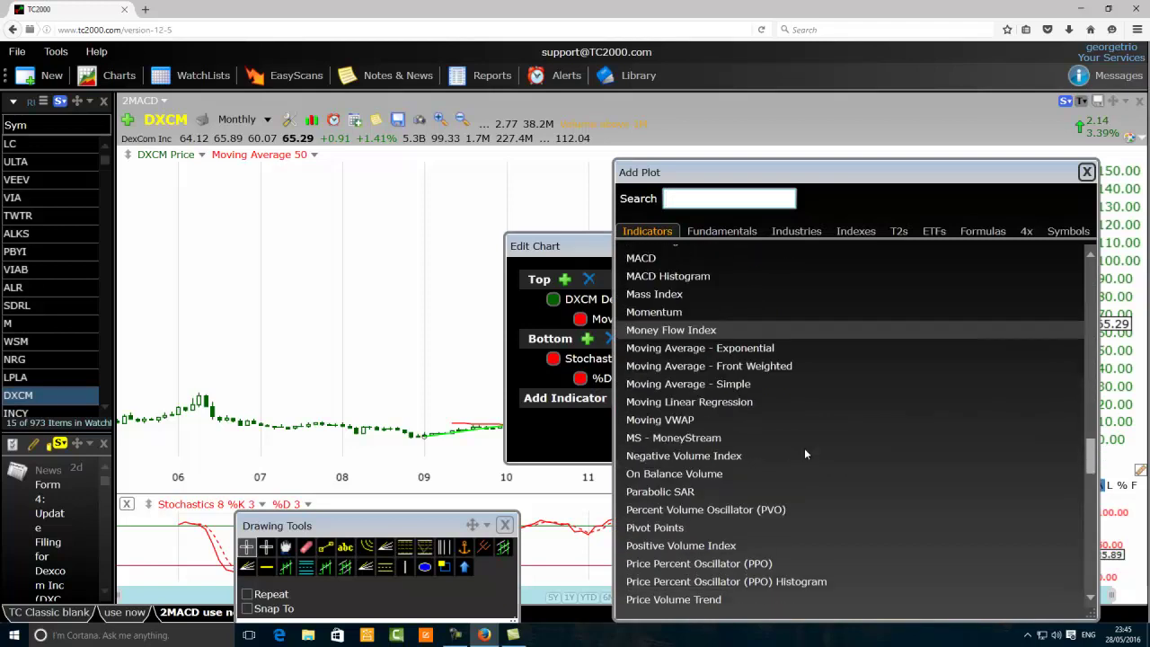
left_click(683, 384)
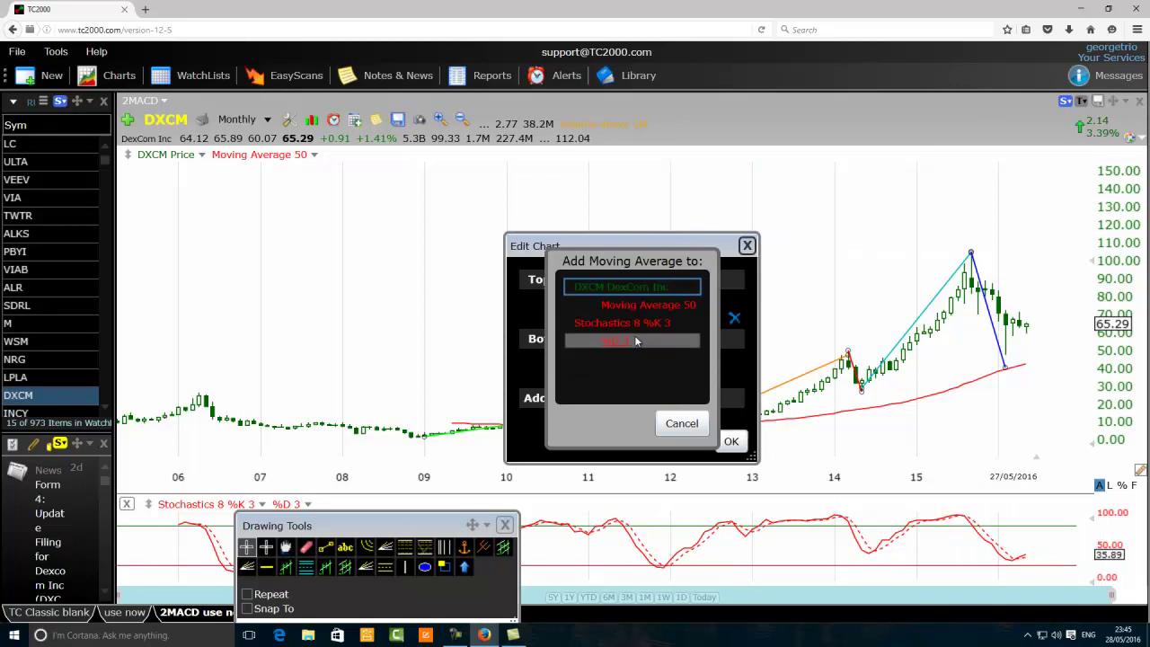
left_click(632, 288)
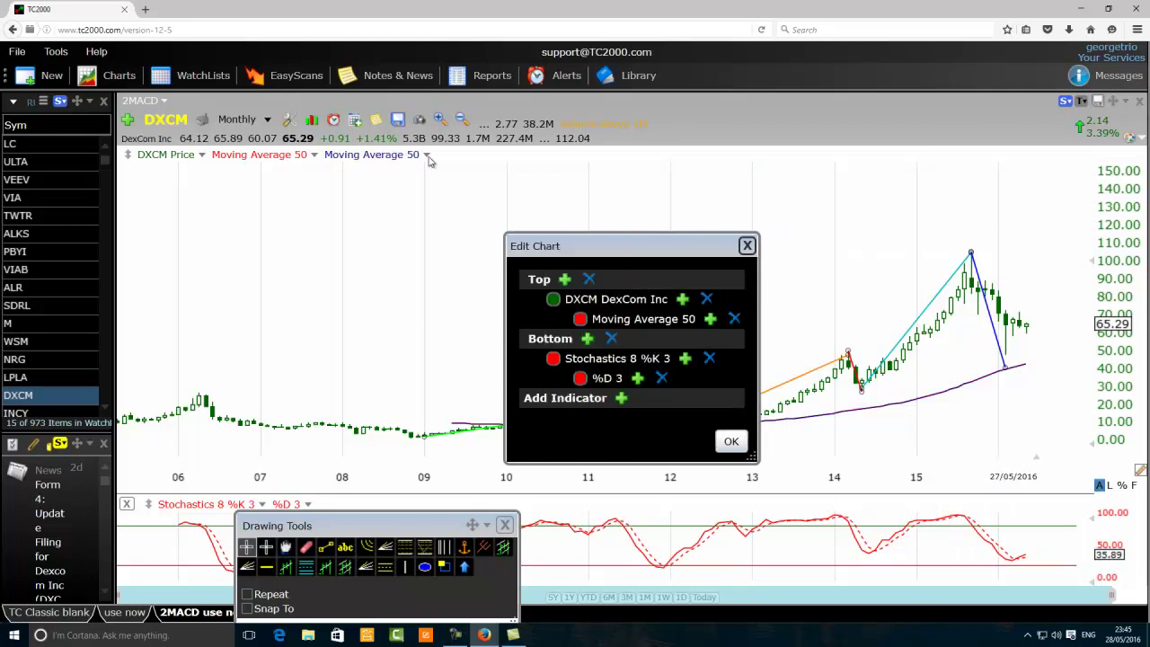
left_click(731, 441)
Set the newly added blue moving average's period to 20 and its colour to green
left_click(428, 156)
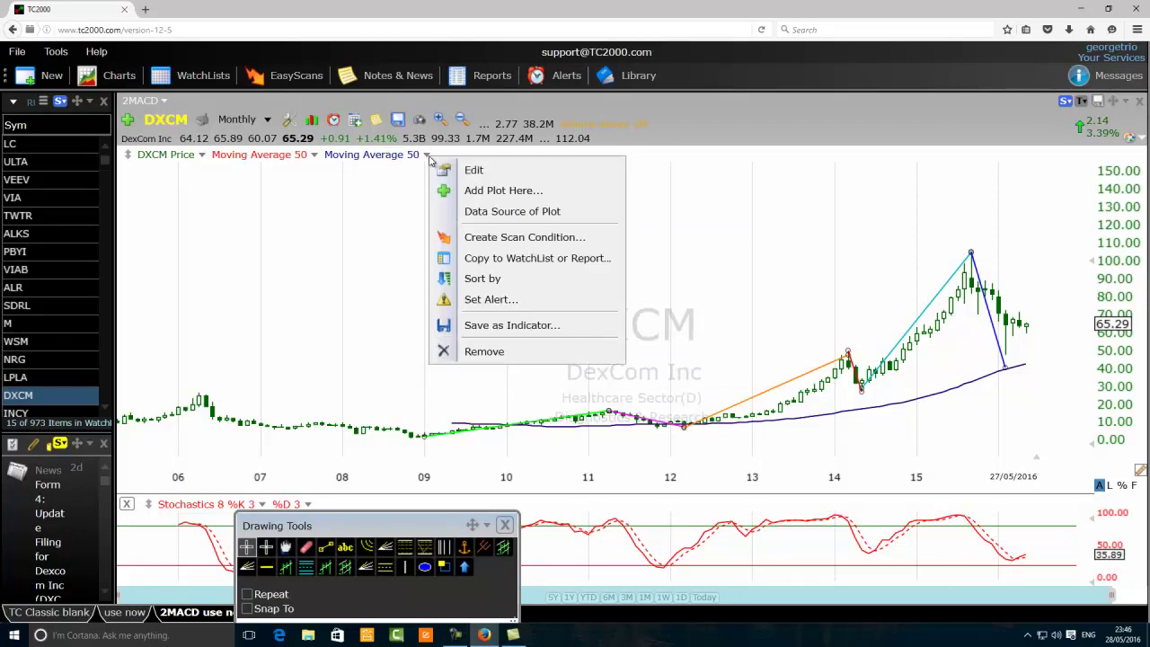
left_click(474, 170)
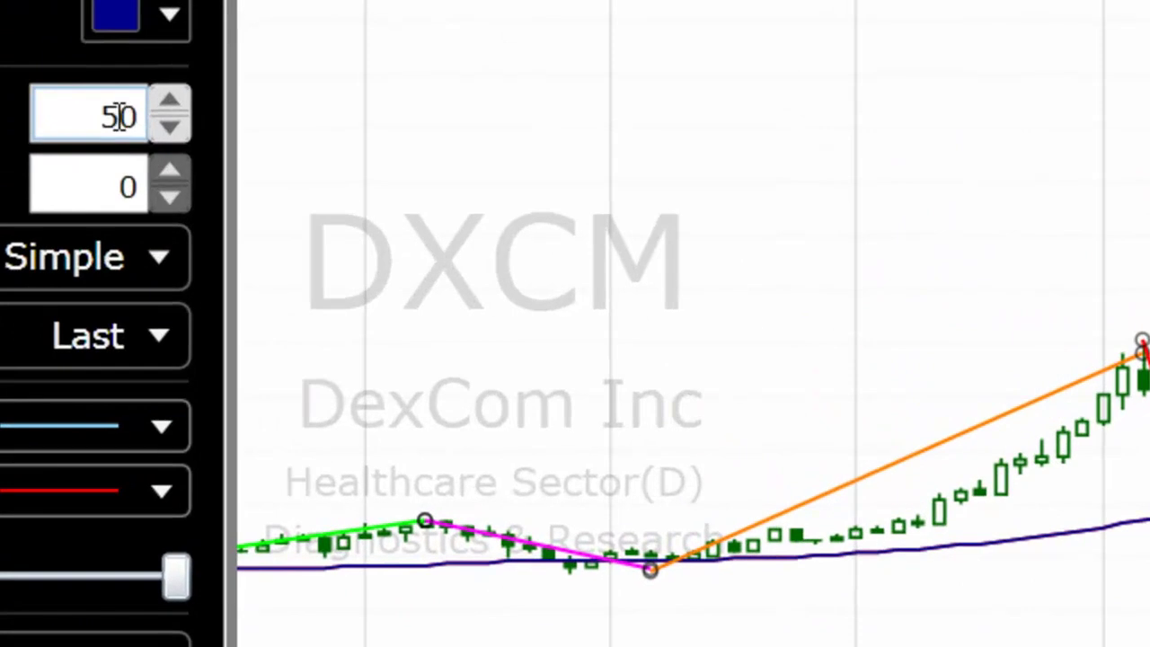
left_click(506, 275)
key("BackSpace")
type("2")
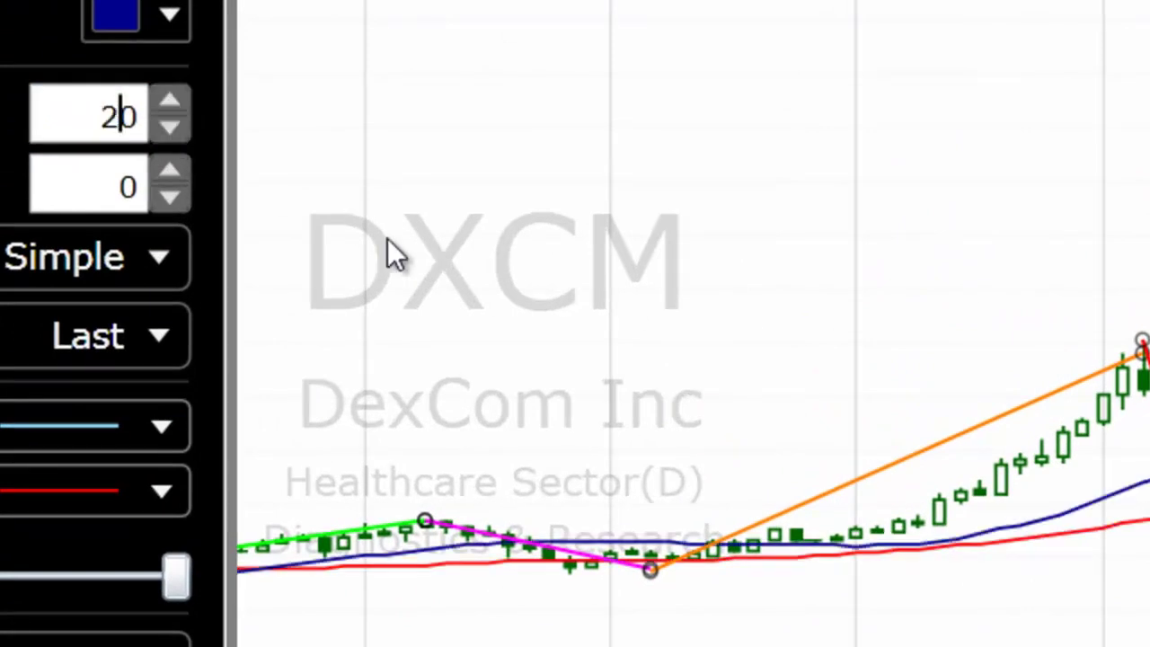
left_click(118, 18)
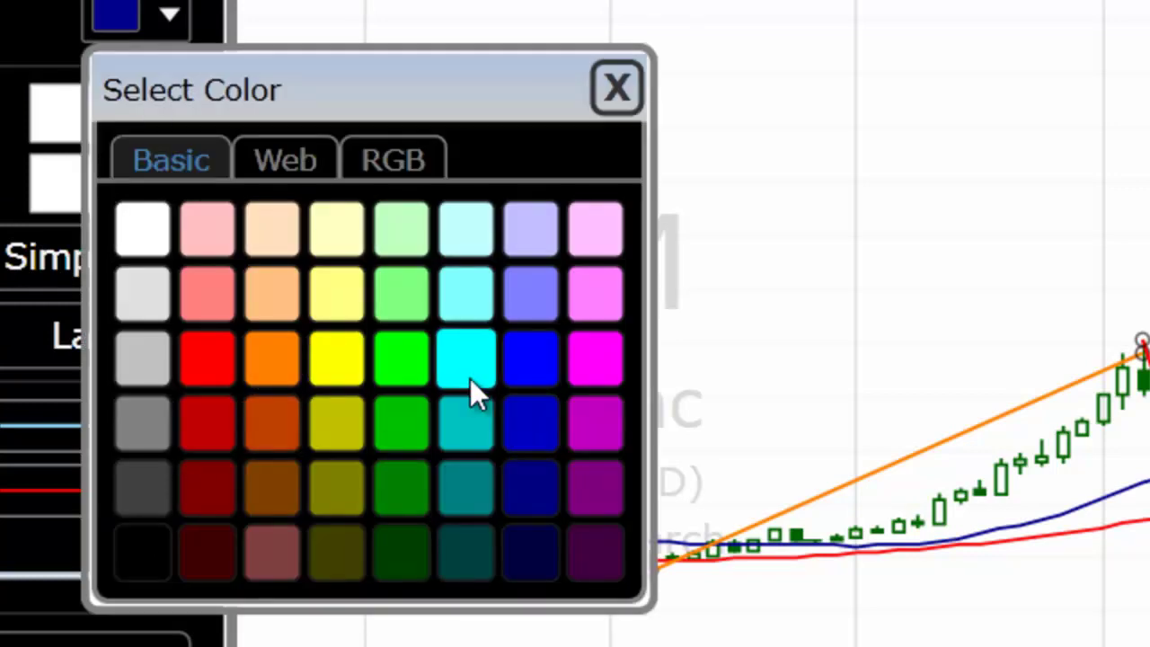
left_click(400, 423)
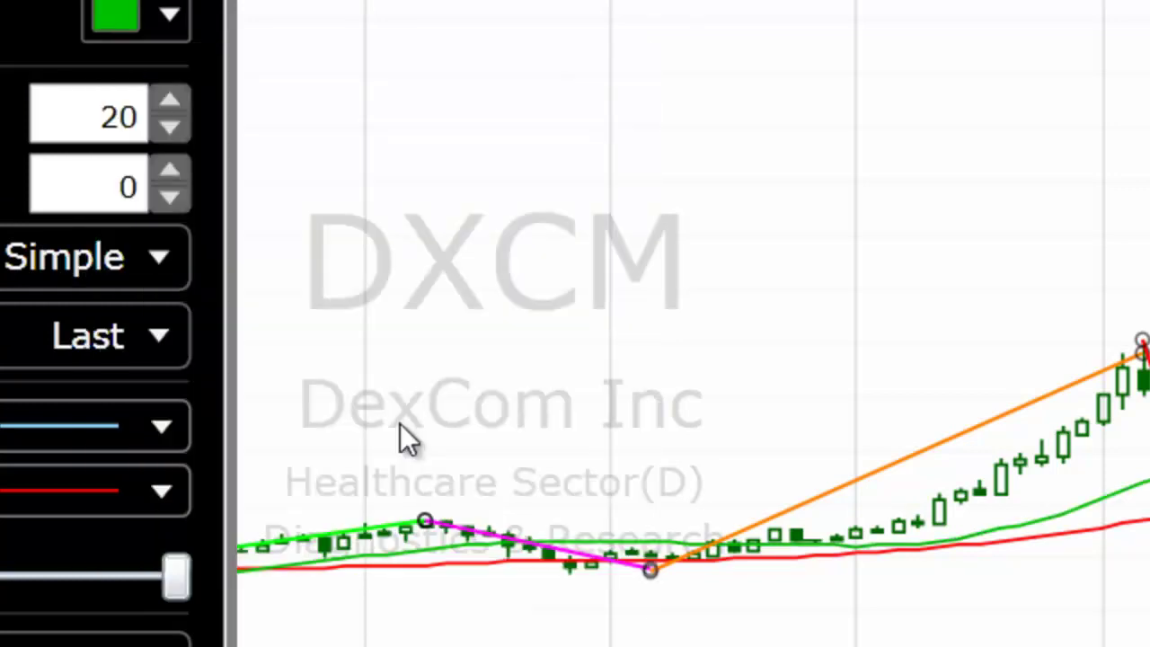
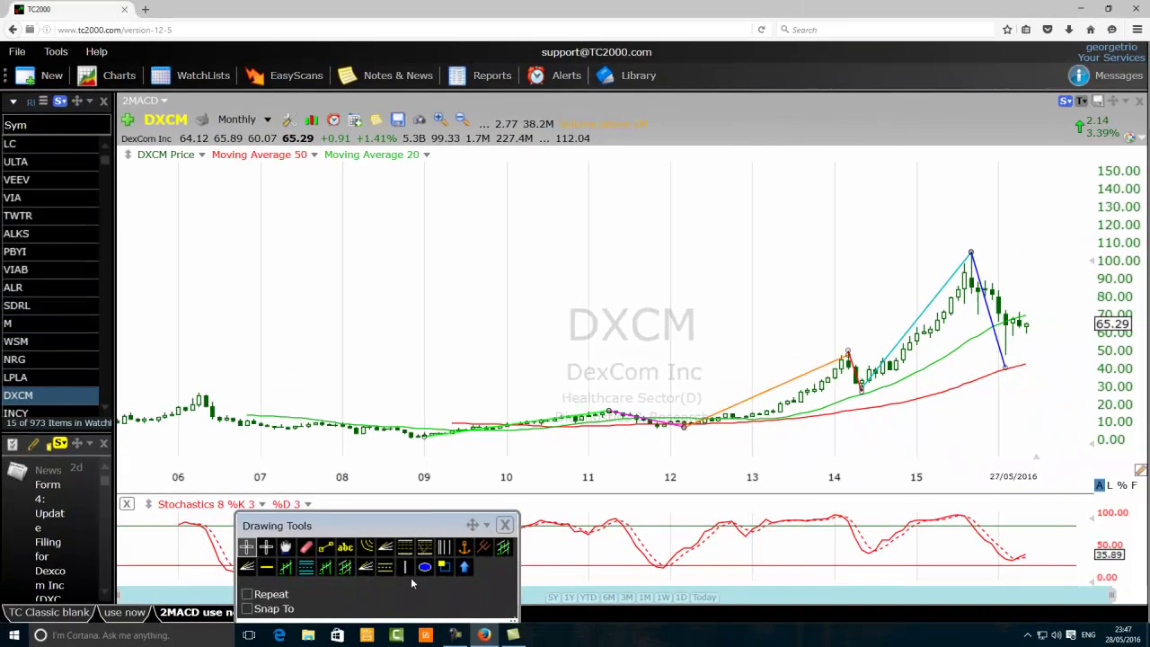
Draw a small ellipse on the 50-period moving average near 40, just below the latest price low
left_click(424, 566)
left_click_drag(1019, 356, 991, 374)
Draw three connected trend lines from the 2015 peak: down to about 70, up to about 90, and down to about 40 at the ellipse
left_click(326, 547)
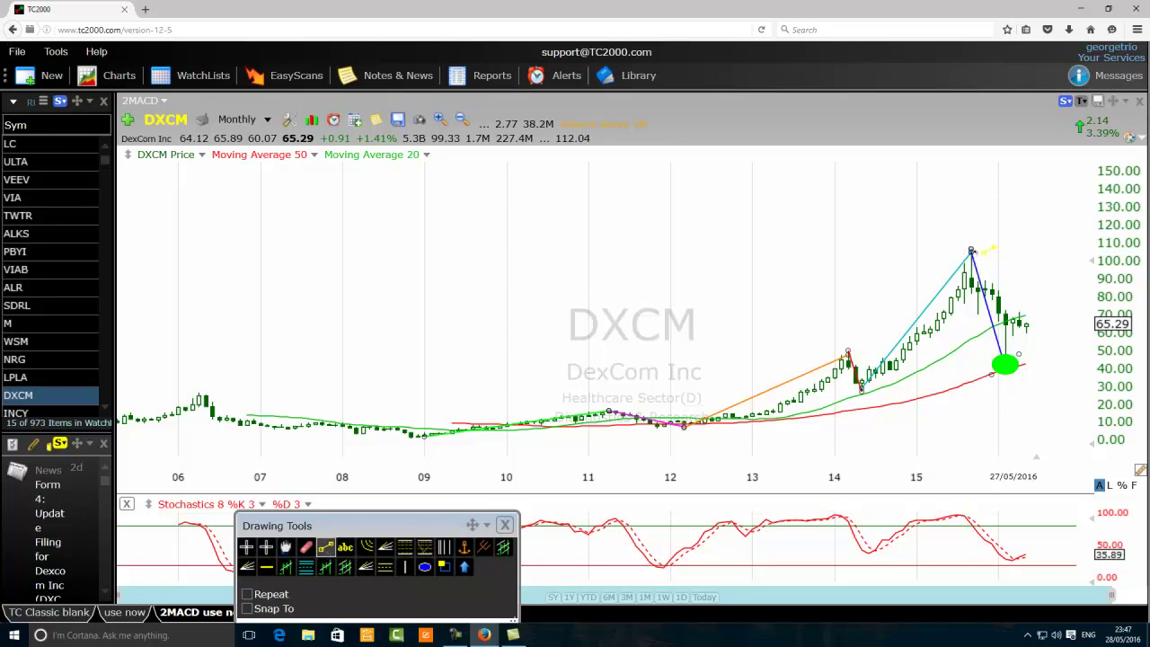
left_click_drag(970, 251, 977, 317)
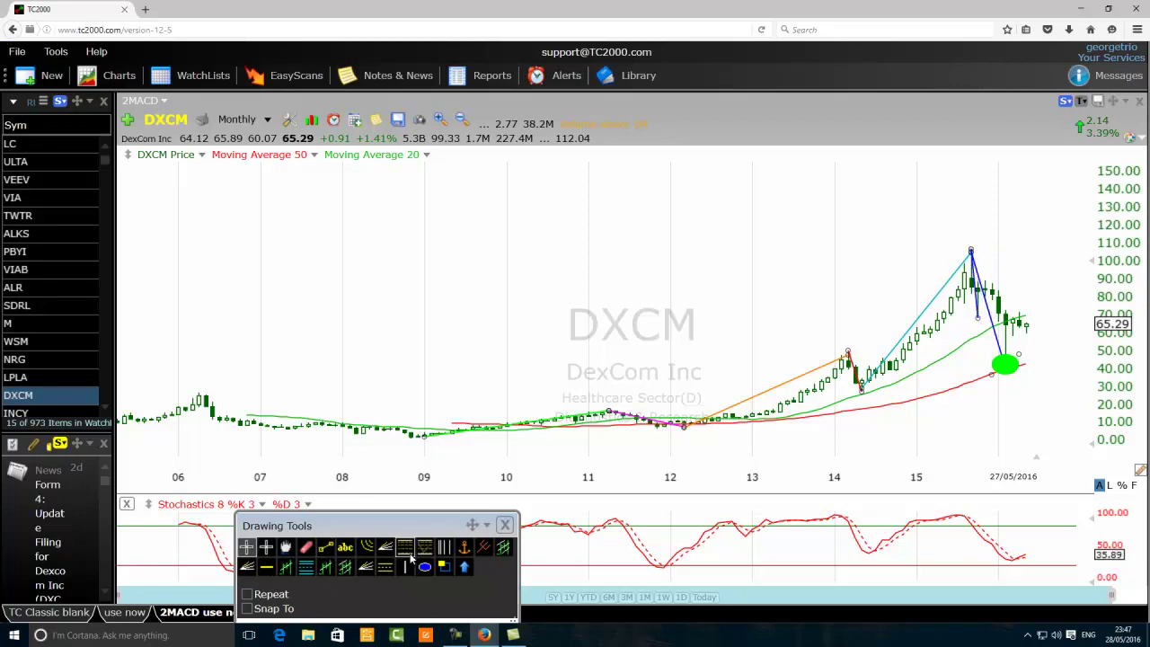
left_click(326, 548)
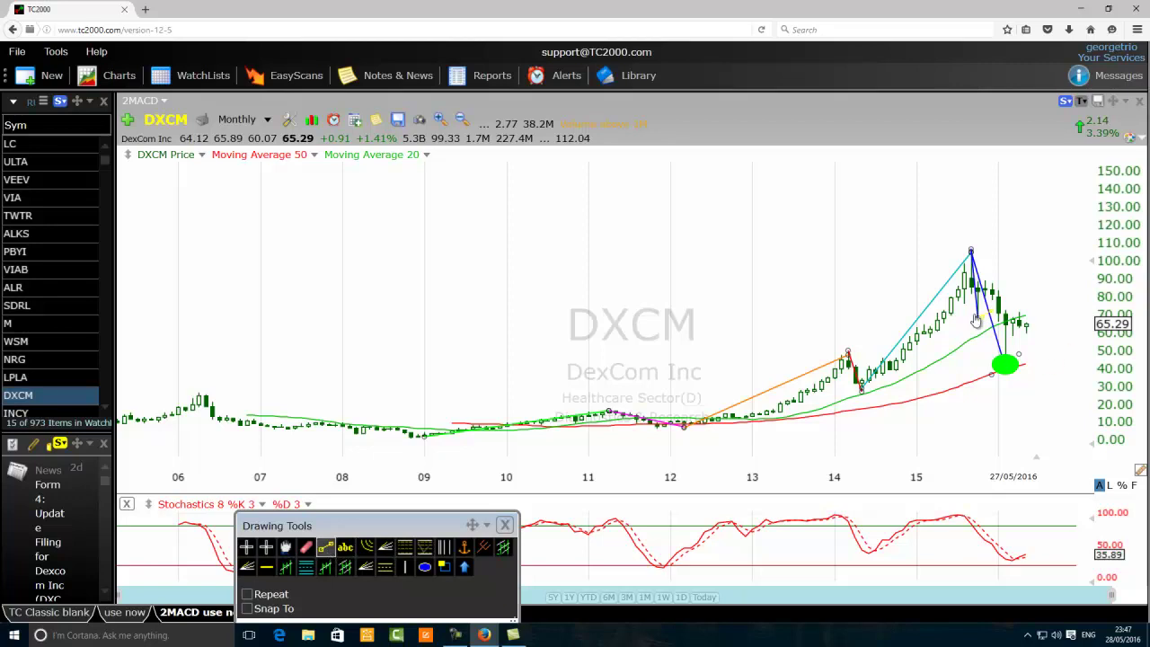
mouse_move(978, 317)
left_mouse_down()
mouse_move(1001, 287)
mouse_move(991, 285)
left_mouse_up()
left_click(326, 547)
left_click_drag(992, 285, 1013, 368)
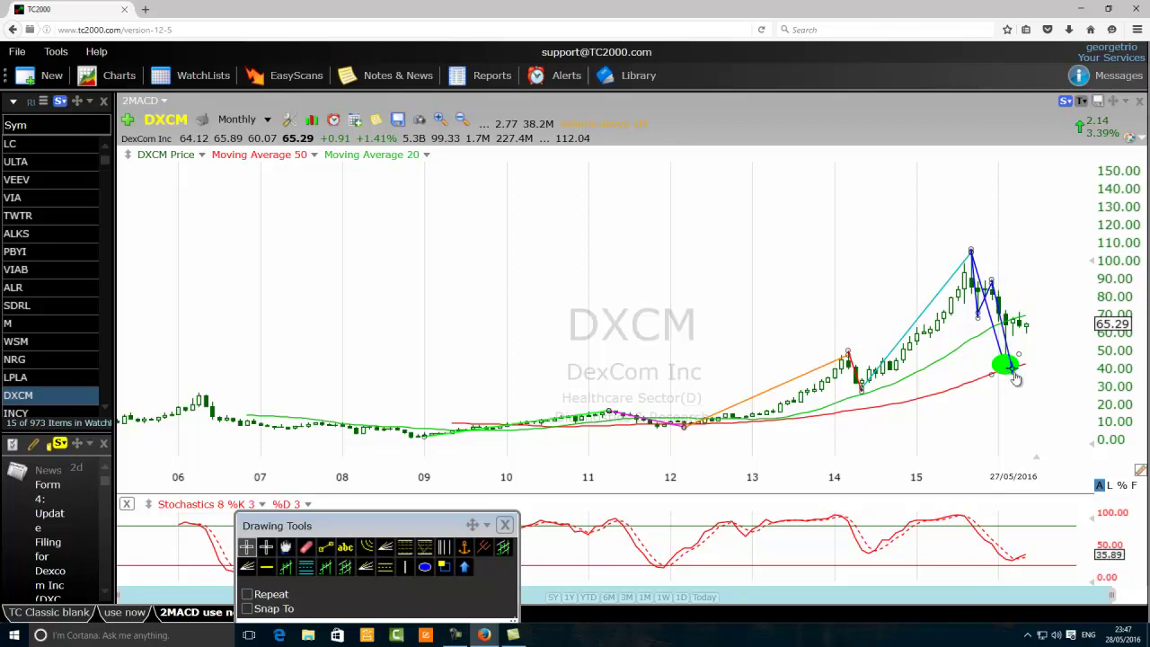
Draw a projected rise from the ellipse to about 88 and a pullback past the last candle, ending at about 70
left_click(326, 547)
left_click_drag(1013, 367, 1040, 286)
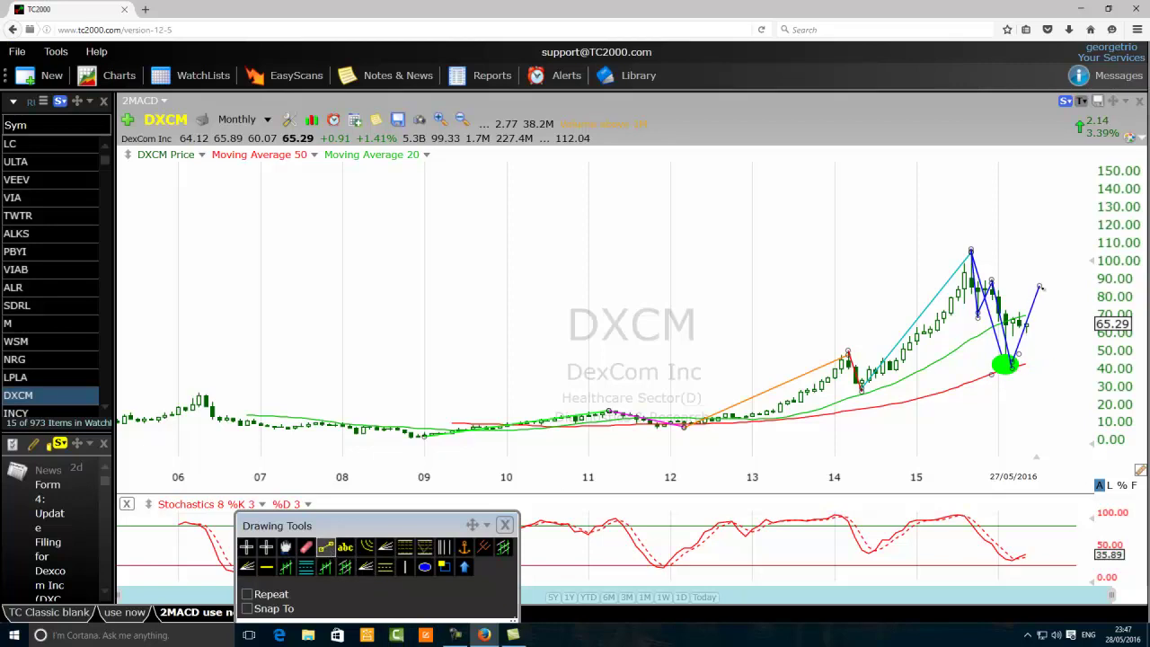
left_click(327, 548)
mouse_move(1039, 285)
left_mouse_down()
mouse_move(1058, 280)
mouse_move(1047, 297)
mouse_move(1053, 330)
left_mouse_up()
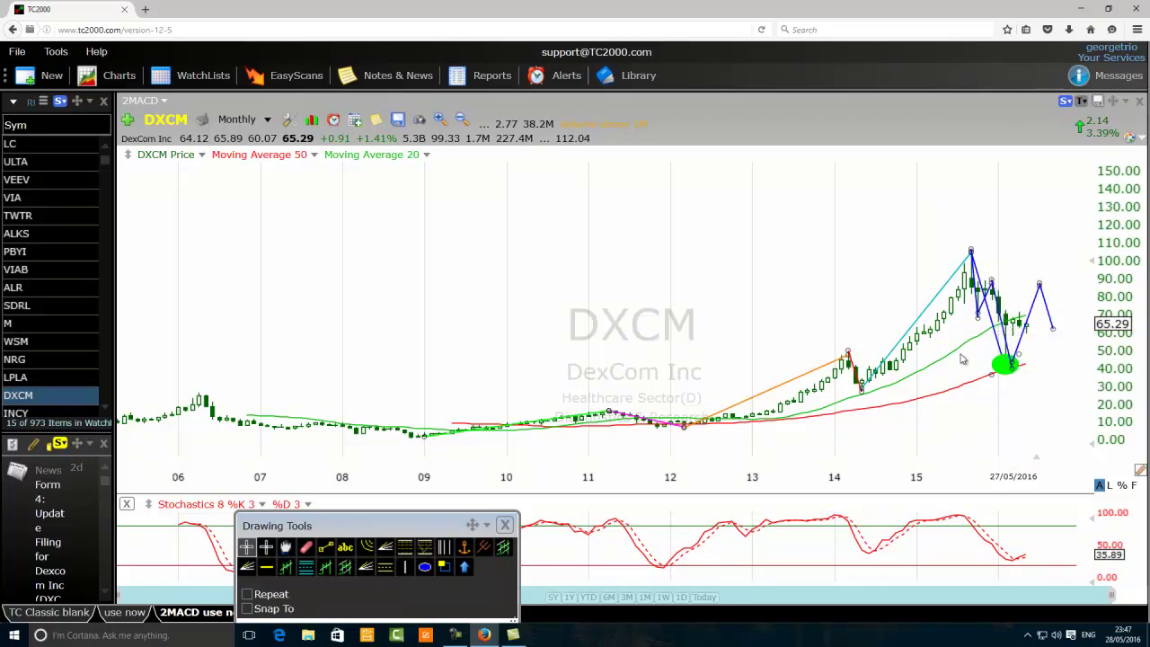
mouse_move(1007, 330)
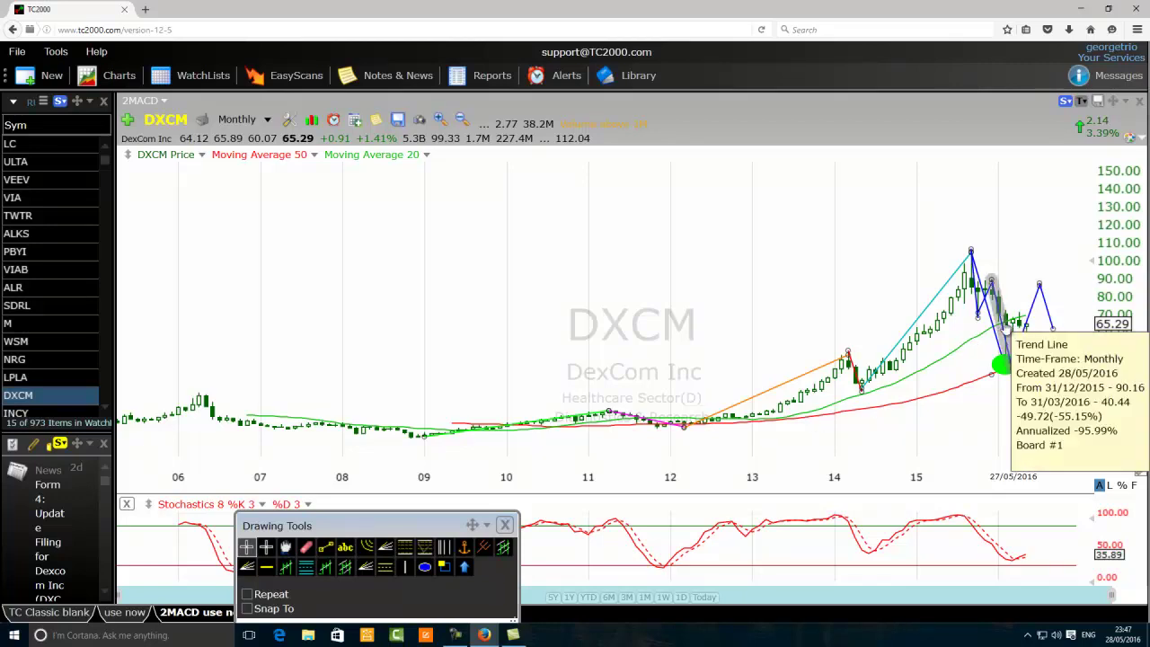
mouse_move(1003, 373)
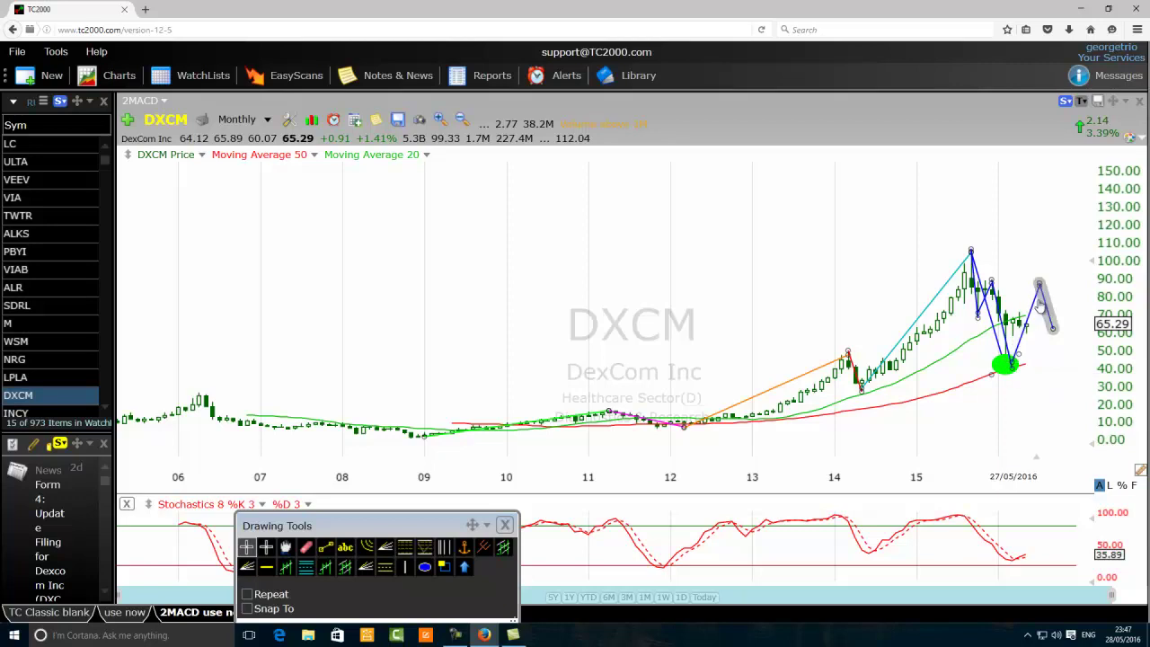
left_click_drag(1053, 328, 1053, 316)
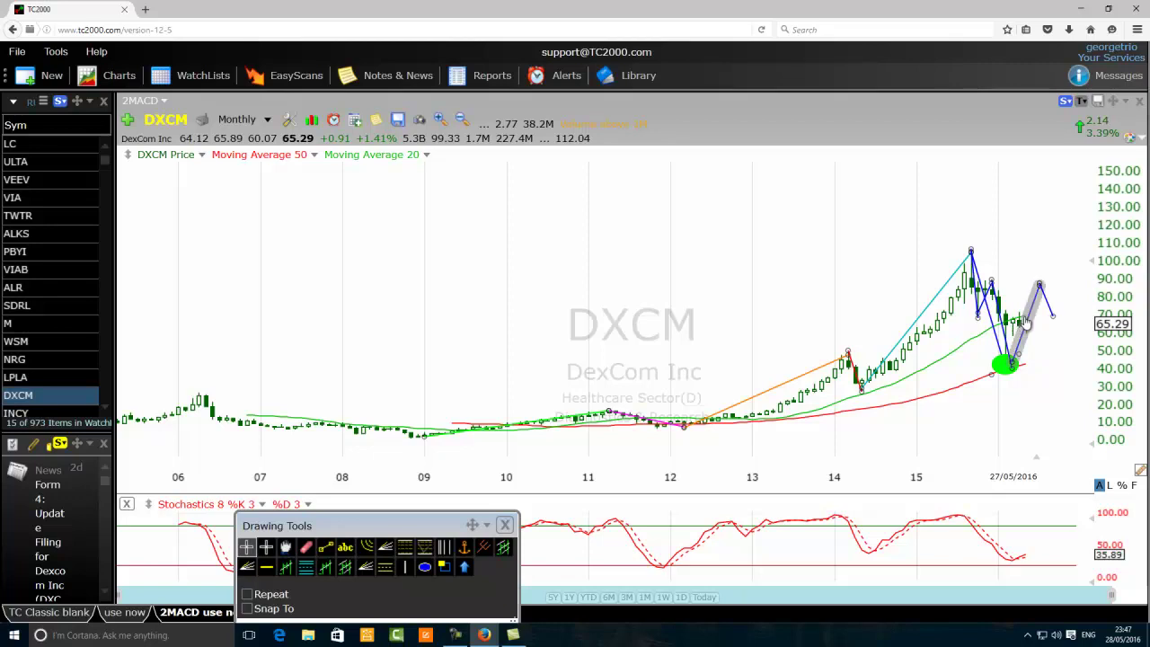
Draw a projected trend line from the pullback low up to about 125, plus a line straight down from its upper end
left_click(325, 547)
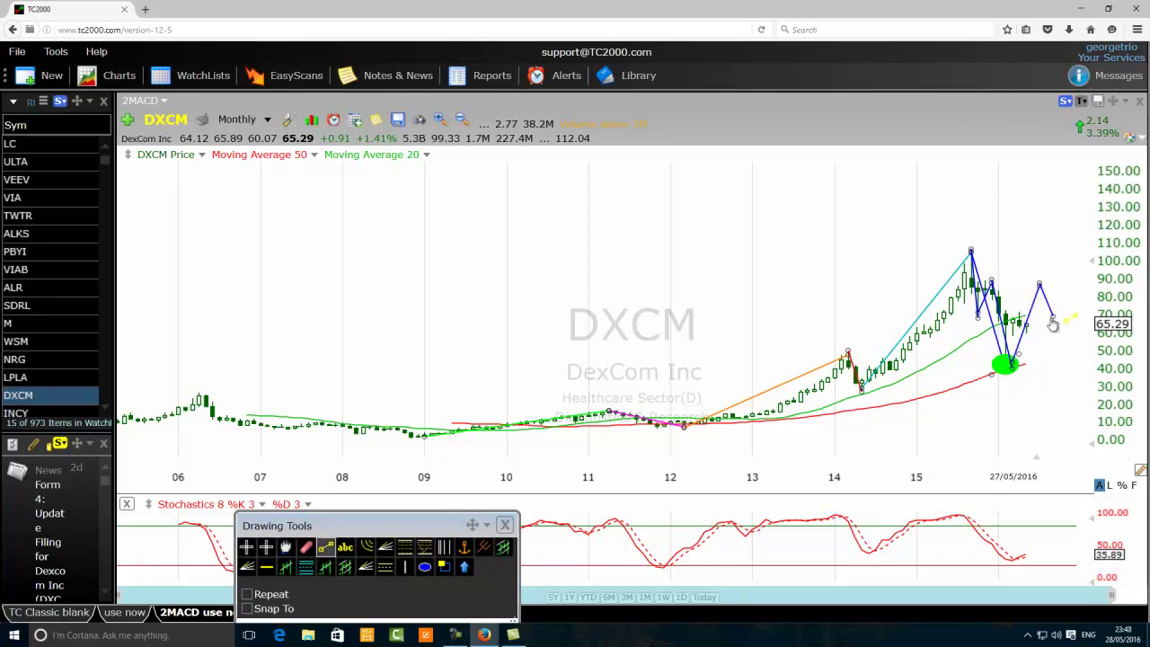
left_click_drag(1052, 314, 1074, 218)
left_click_drag(1090, 244, 1088, 478)
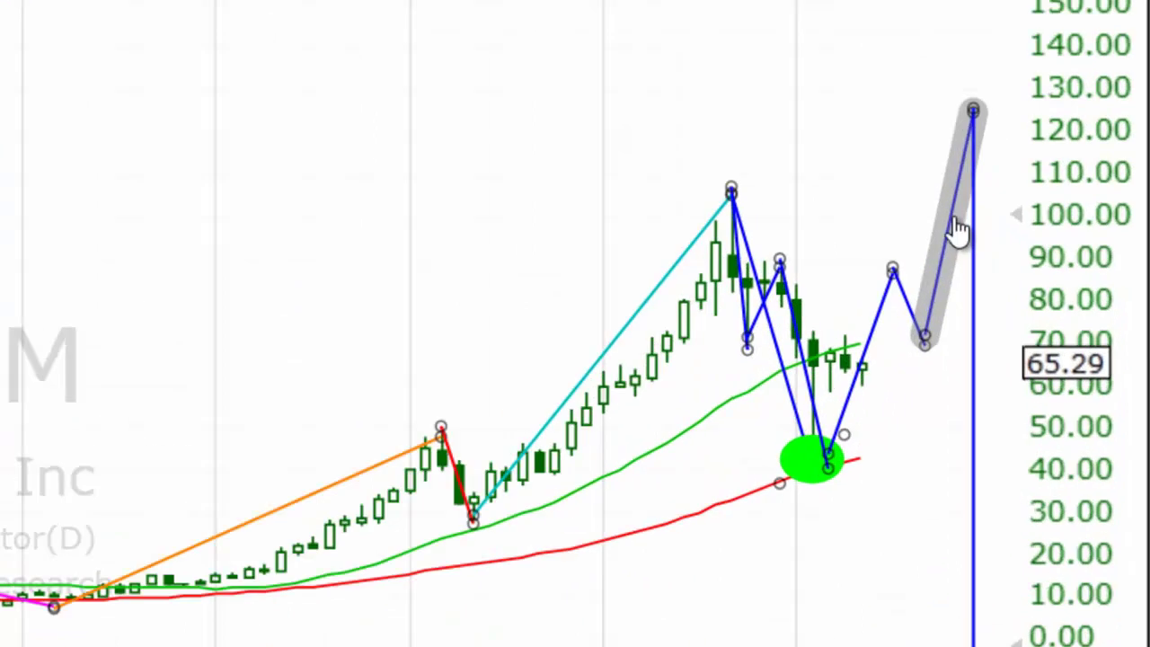
Delete the projected rise, pullback and upward trend lines that extend past the last candle, including the vertical line
right_click(903, 204)
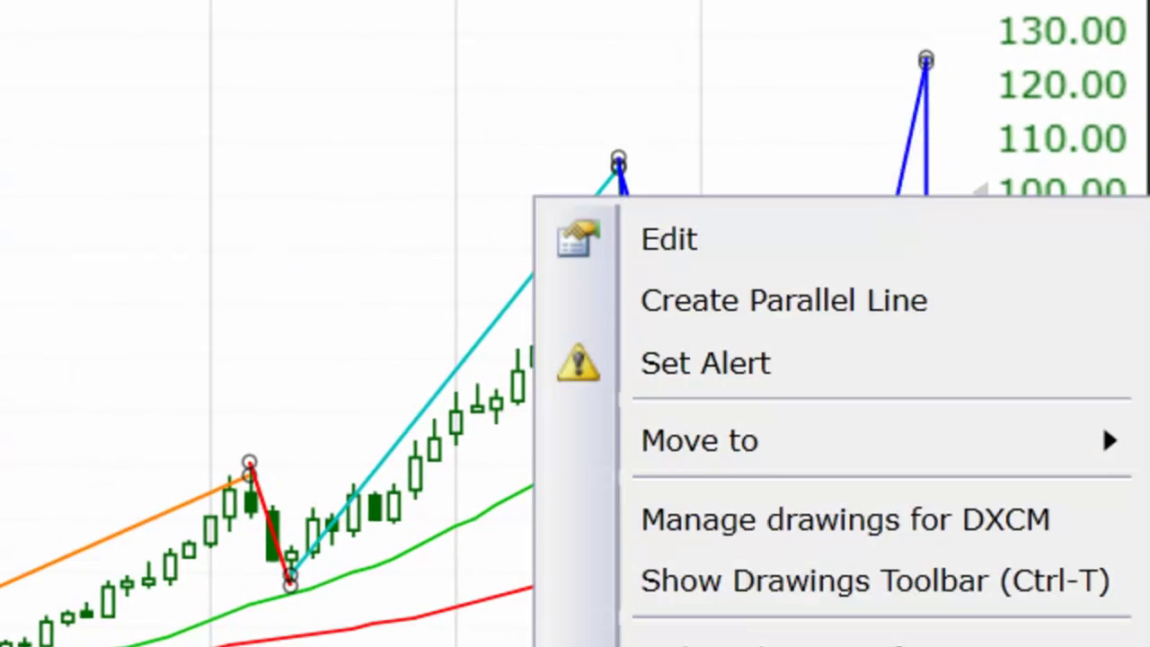
key("Escape")
right_click(927, 357)
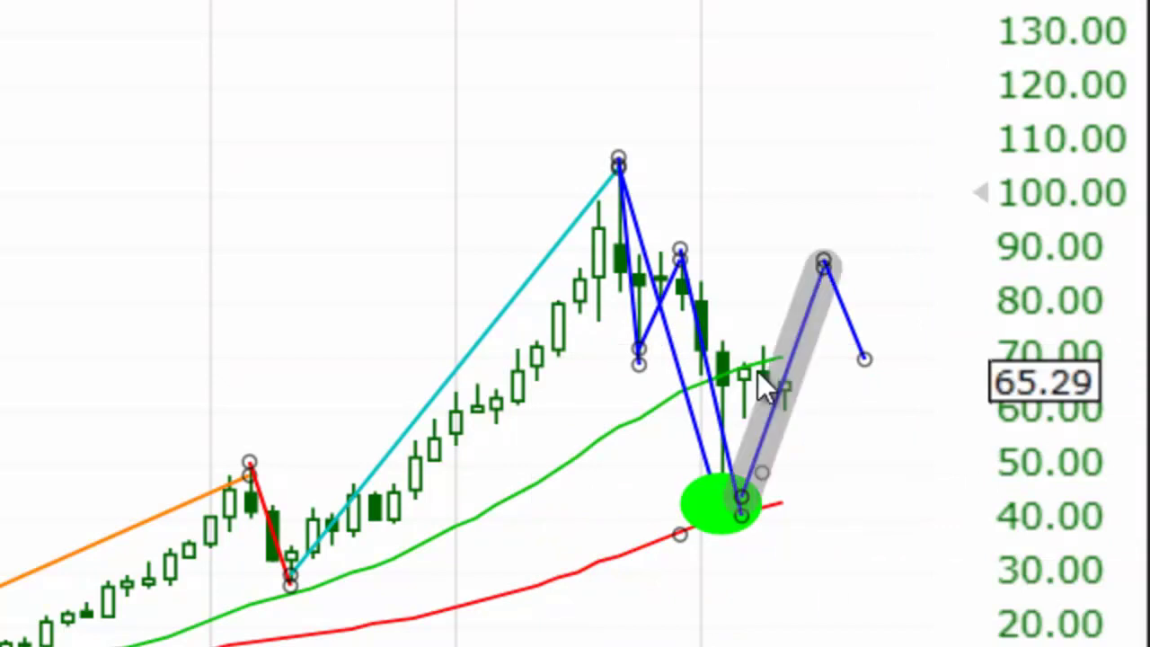
right_click(800, 350)
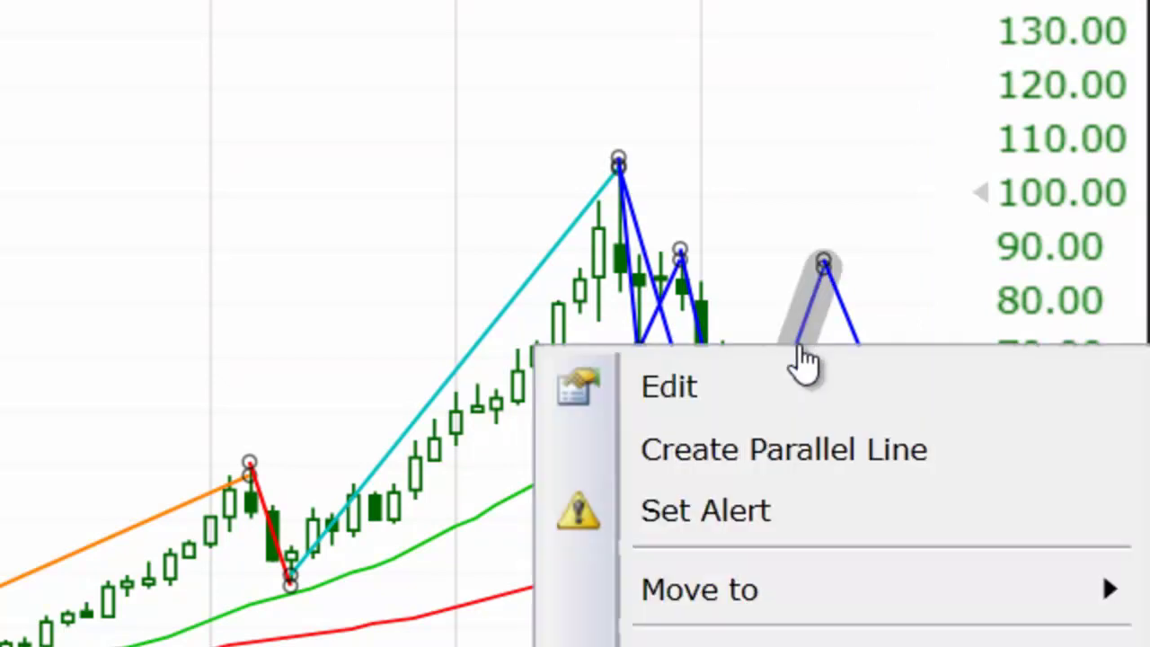
left_click(722, 505)
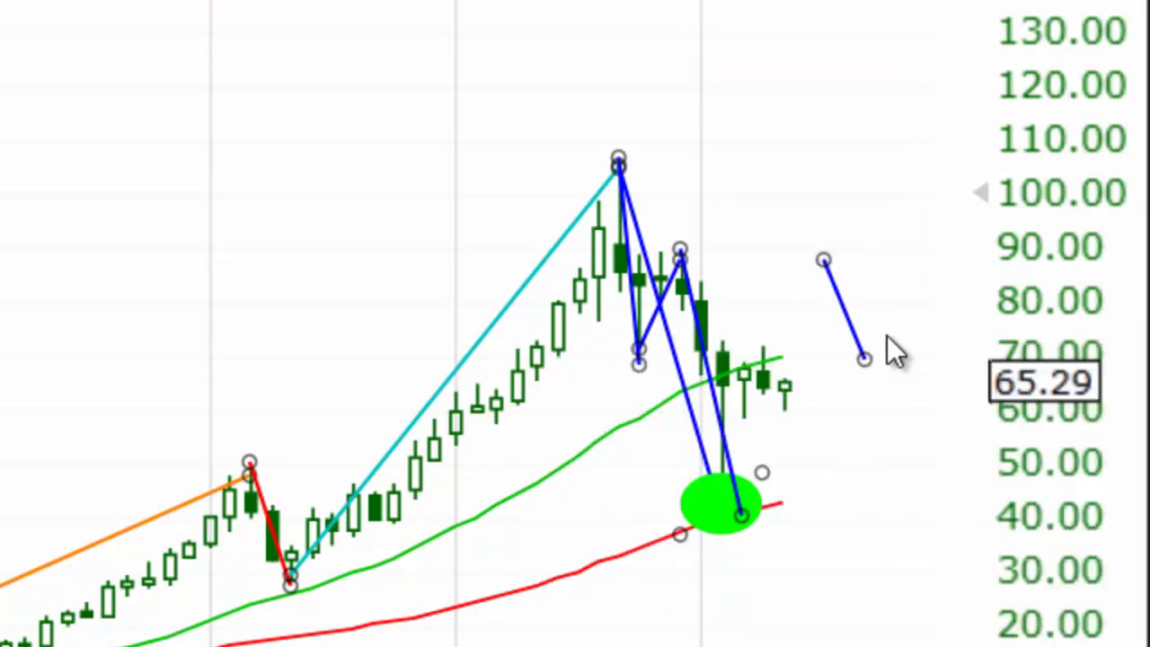
right_click(847, 347)
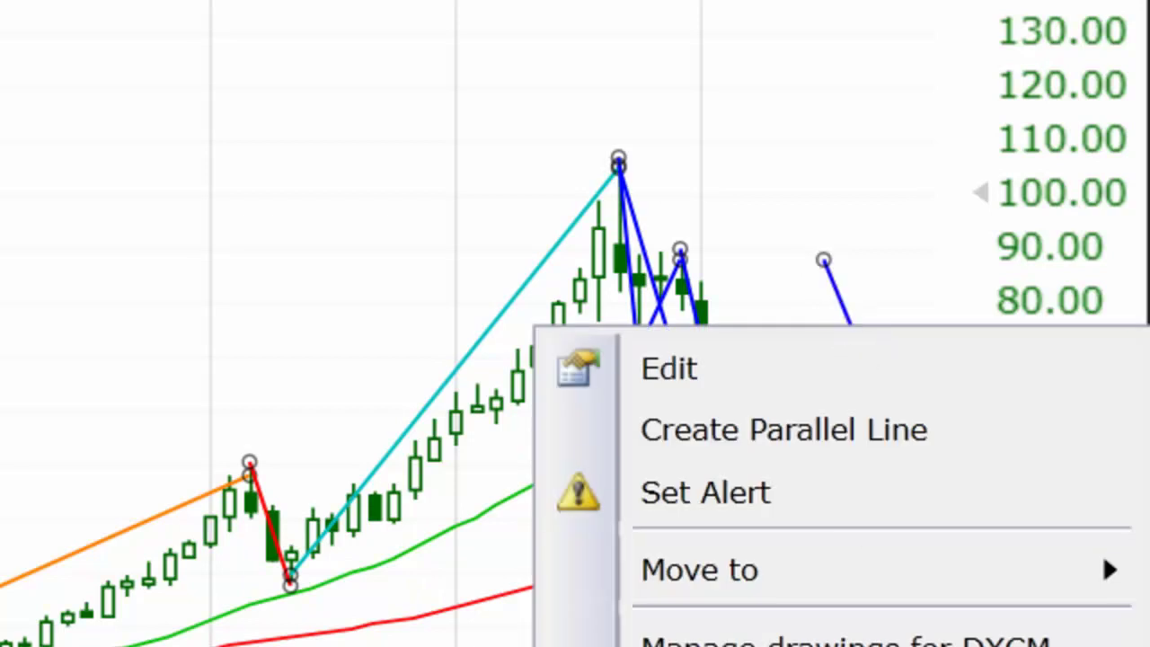
left_click(722, 501)
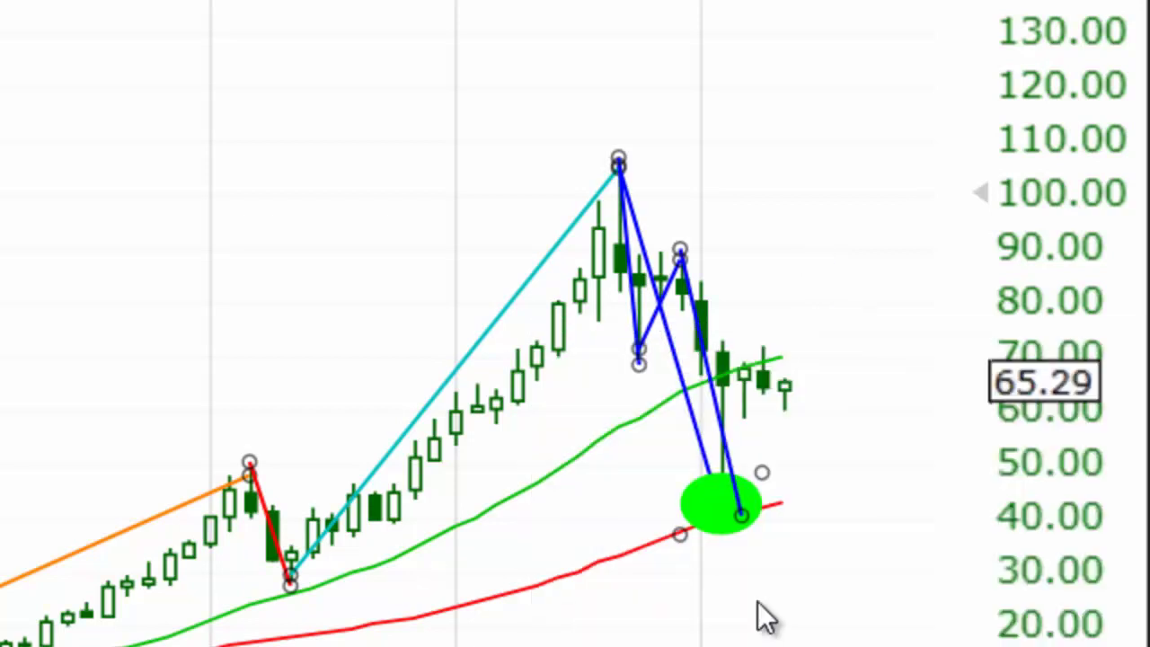
Delete the long blue trend line running directly from the 2015 peak to the green ellipse
right_click(674, 355)
left_click(719, 501)
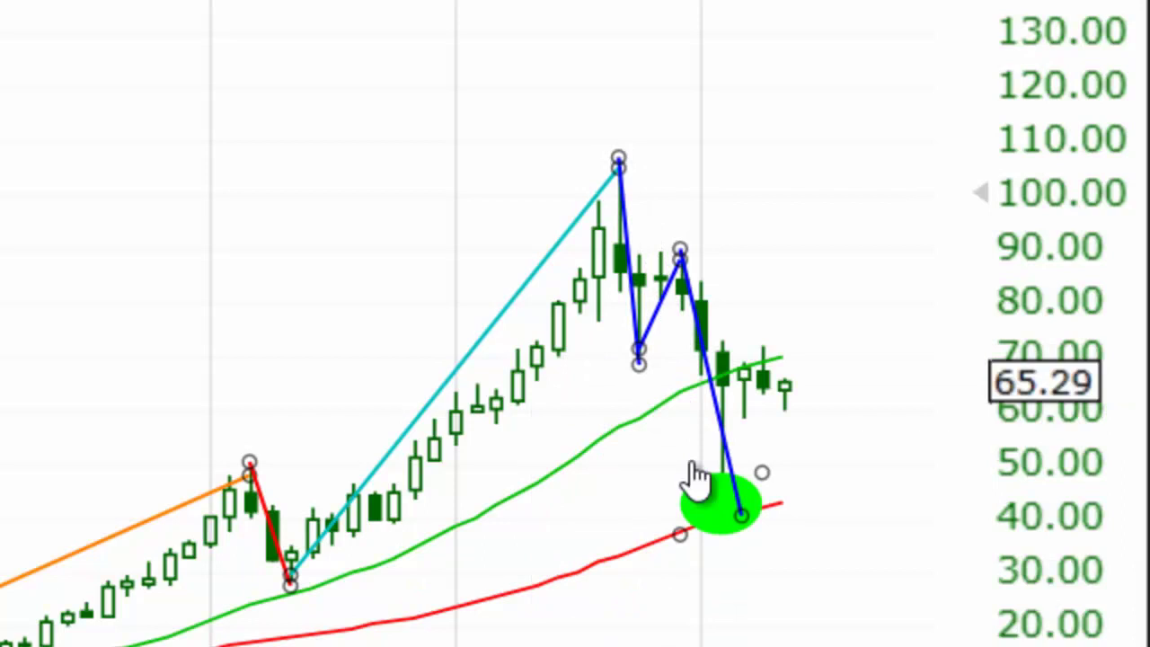
right_click(634, 283)
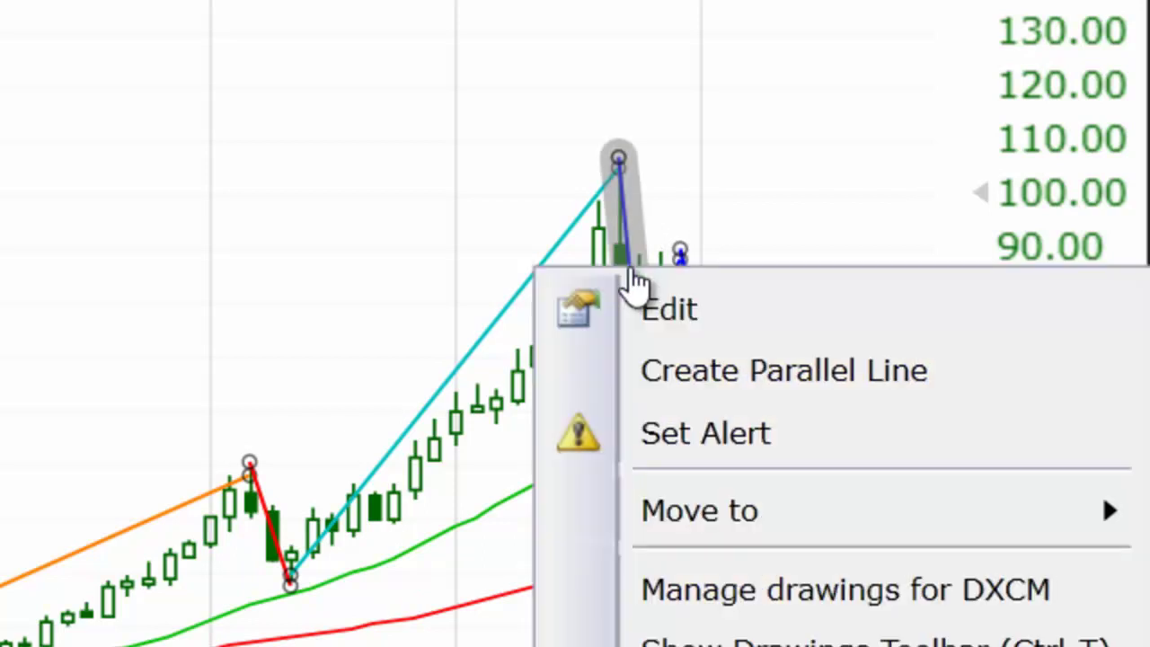
left_click(717, 505)
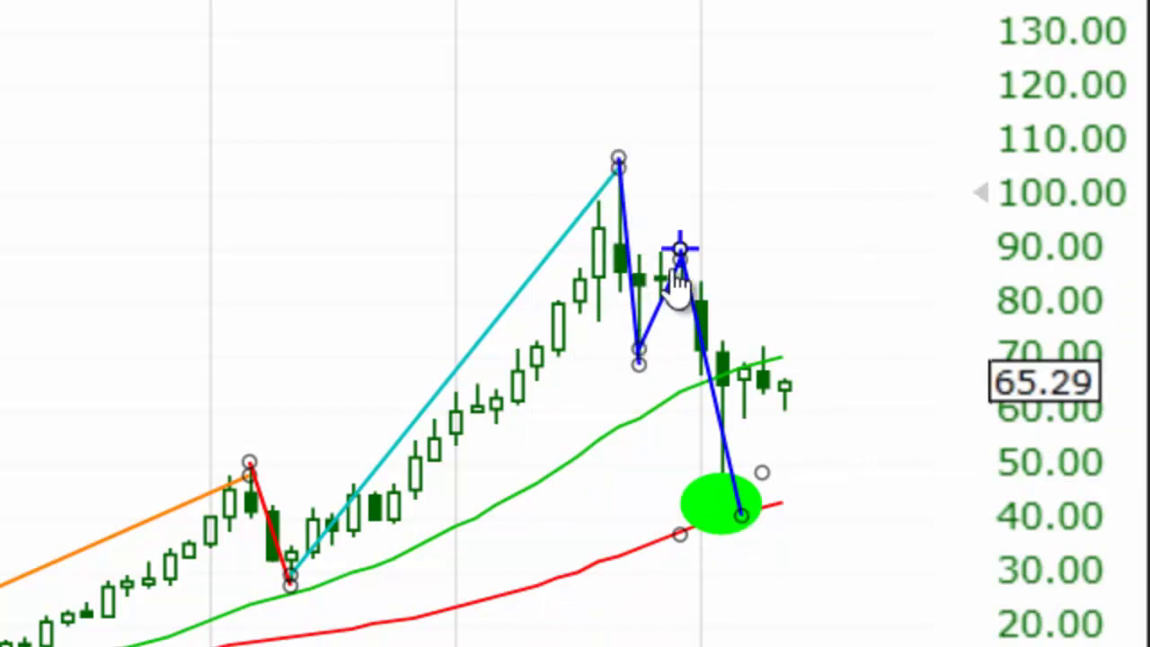
Move the rebound and second decline lines off the candles into empty chart space, and extend the first decline to about 36 on the red moving average
left_click_drag(665, 319, 400, 142)
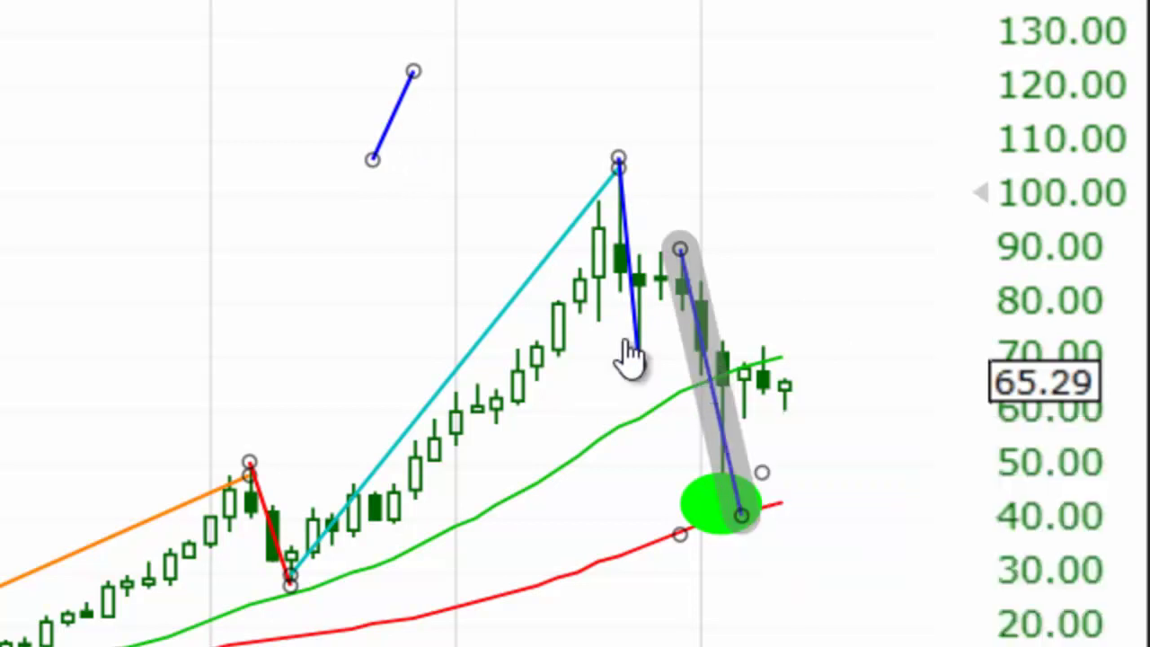
left_click_drag(724, 382, 218, 229)
left_click(663, 350)
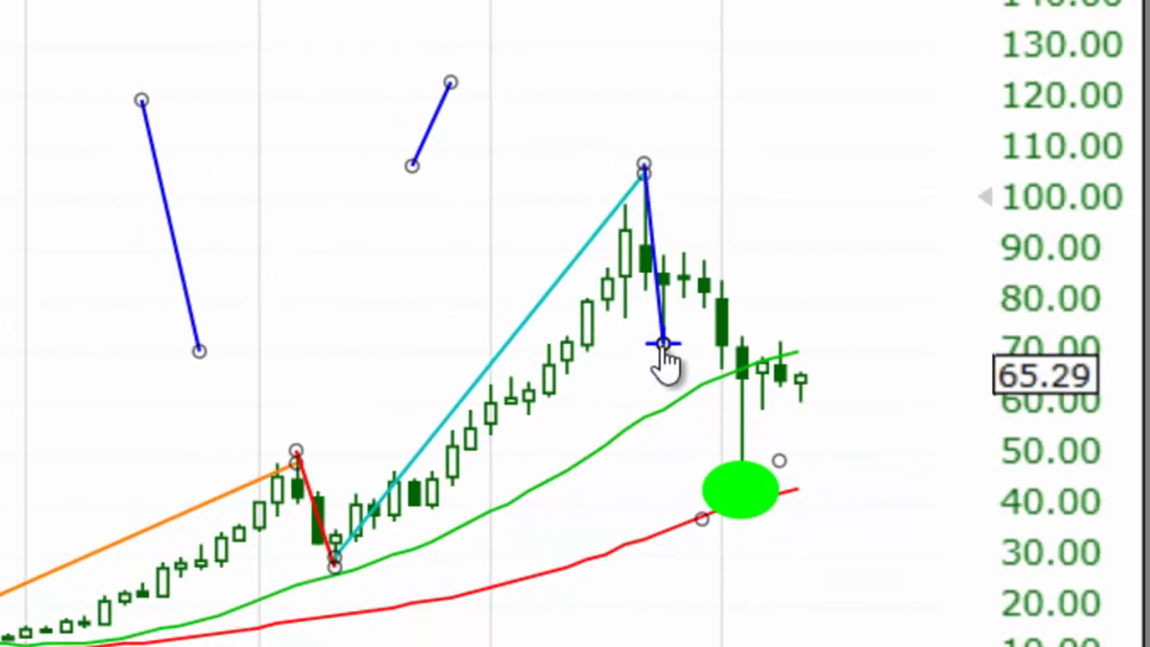
left_click_drag(663, 350, 694, 523)
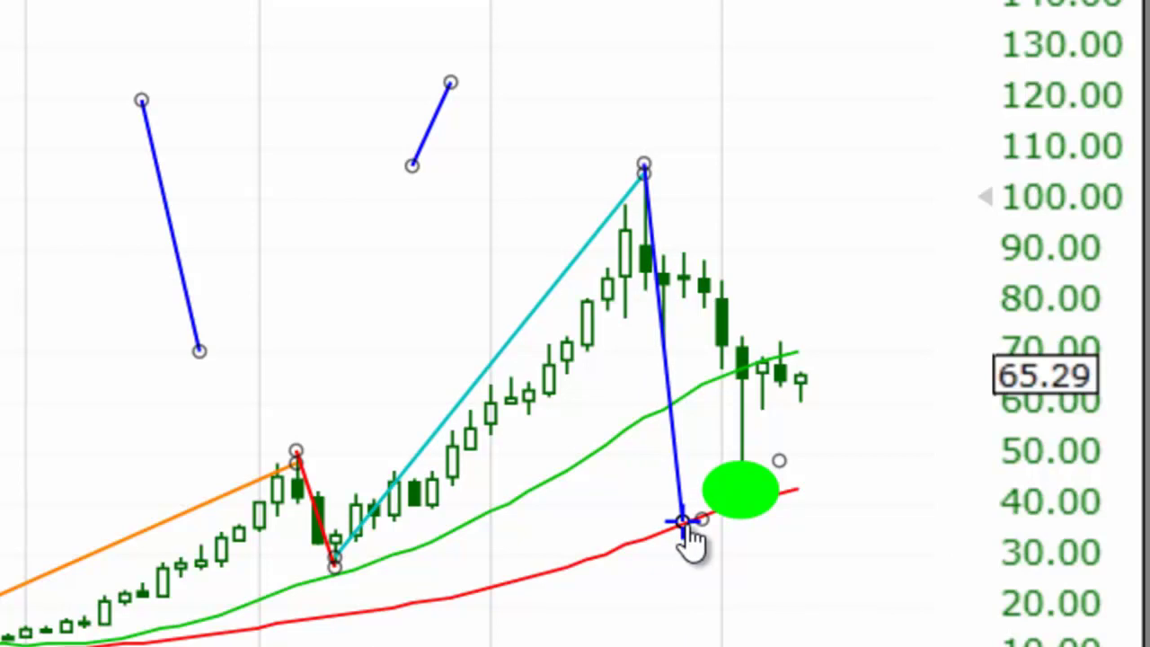
Shift the green ellipse slightly past the 2016 low and place the short rising line from it up to about 80
left_click_drag(765, 493, 393, 476)
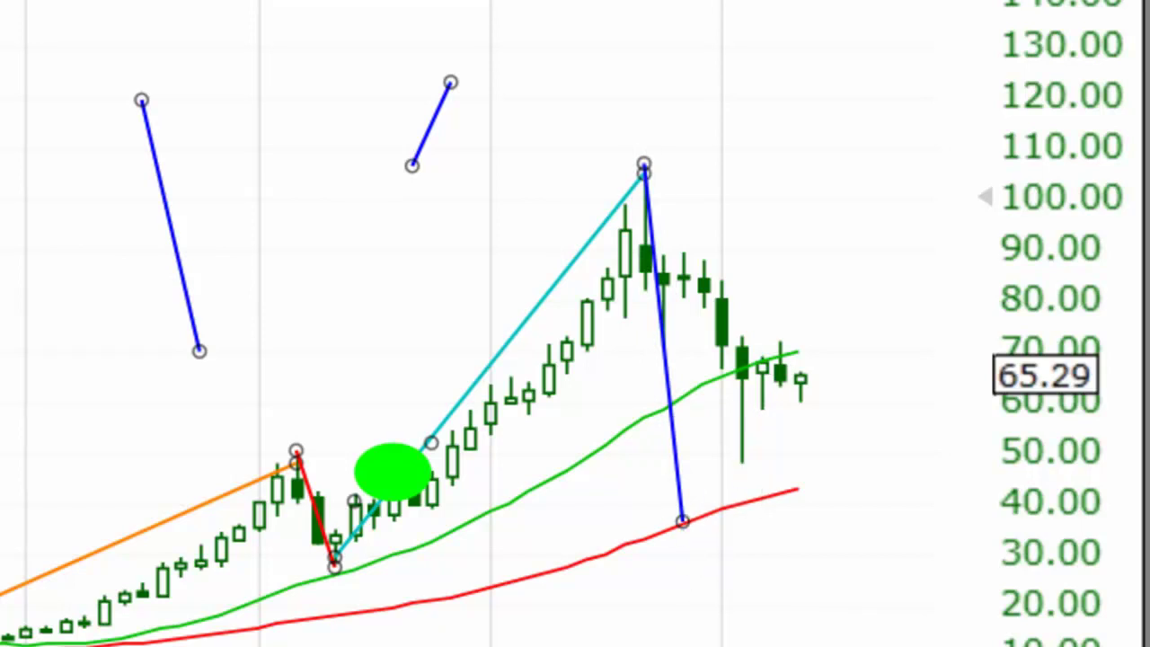
left_click_drag(386, 487, 771, 505)
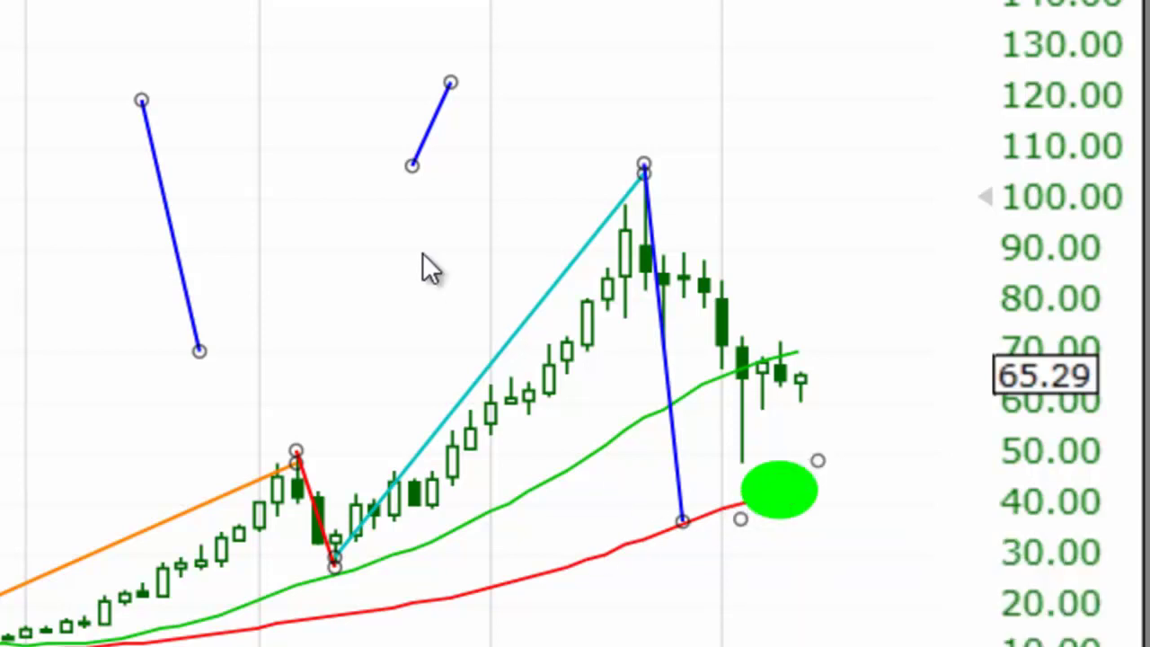
left_click_drag(440, 117, 827, 311)
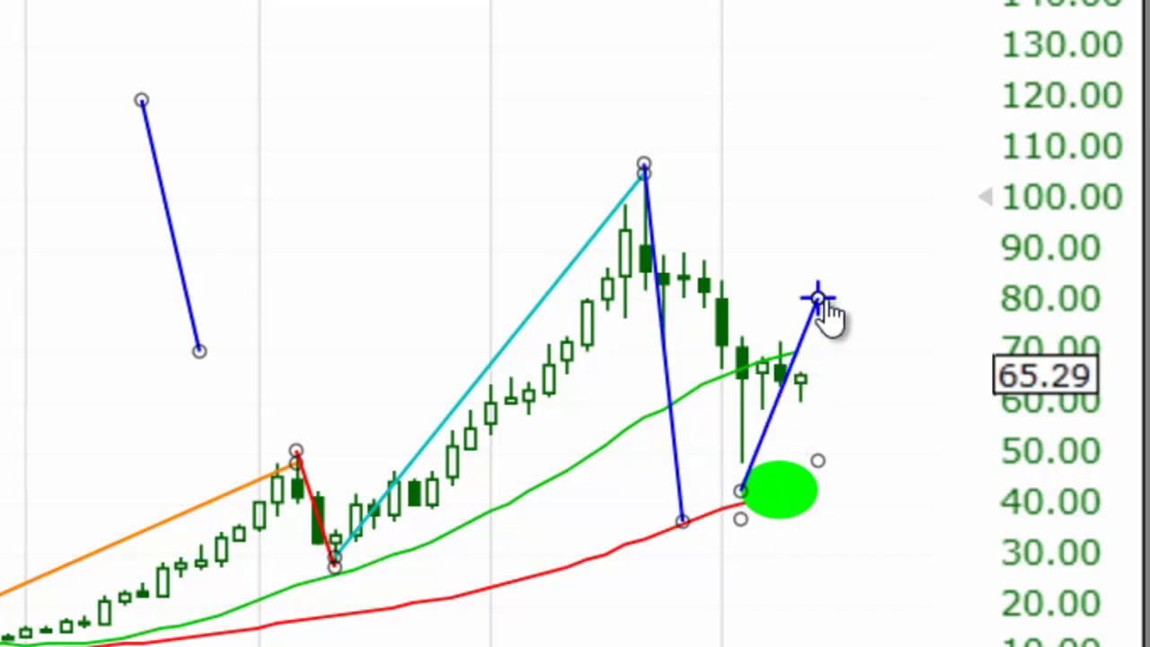
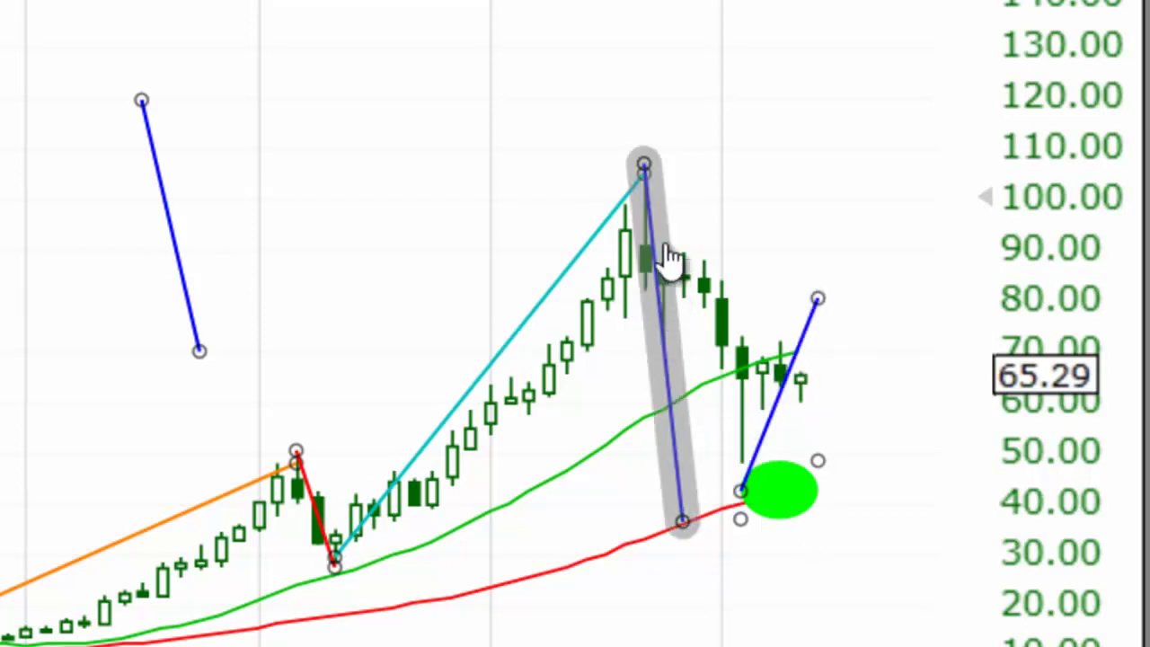
Shorten the first decline from the 2015 peak to about 70 and set a rebound line from its low up to about 89
left_click_drag(682, 521, 665, 355)
left_click_drag(745, 478, 665, 296)
left_click_drag(745, 172, 683, 259)
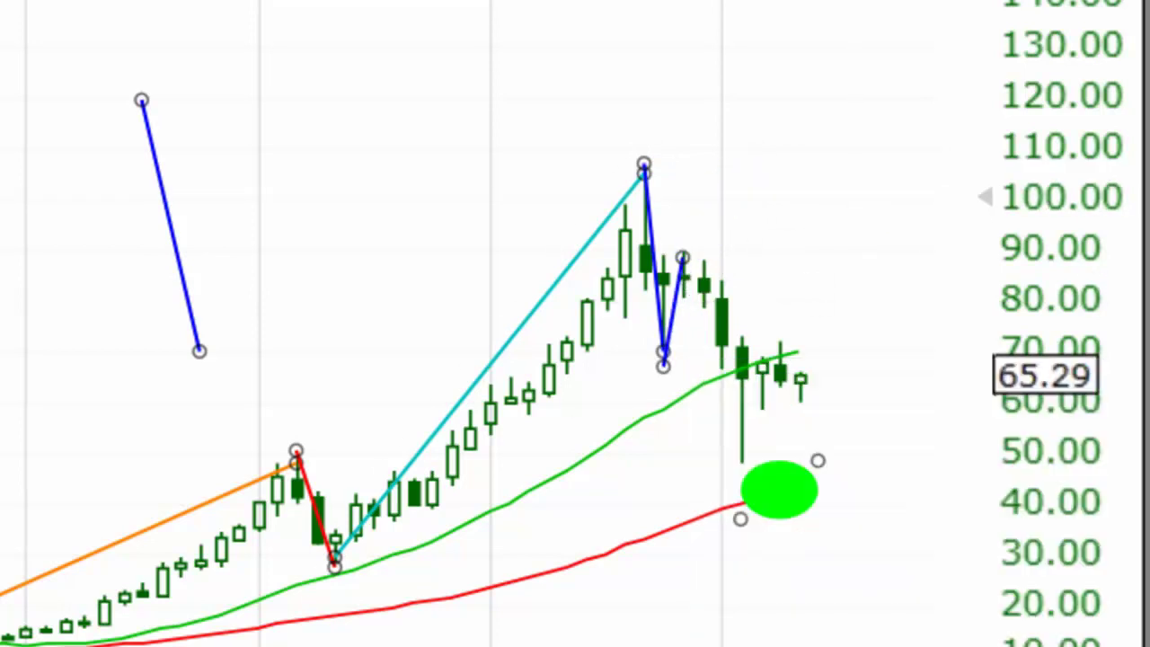
Continue the zigzag with trend lines down to about 39 beside the ellipse, up to about 70 and down to about 27
mouse_move(683, 258)
left_mouse_down()
mouse_move(743, 347)
mouse_move(760, 438)
mouse_move(733, 443)
mouse_move(748, 522)
left_mouse_up()
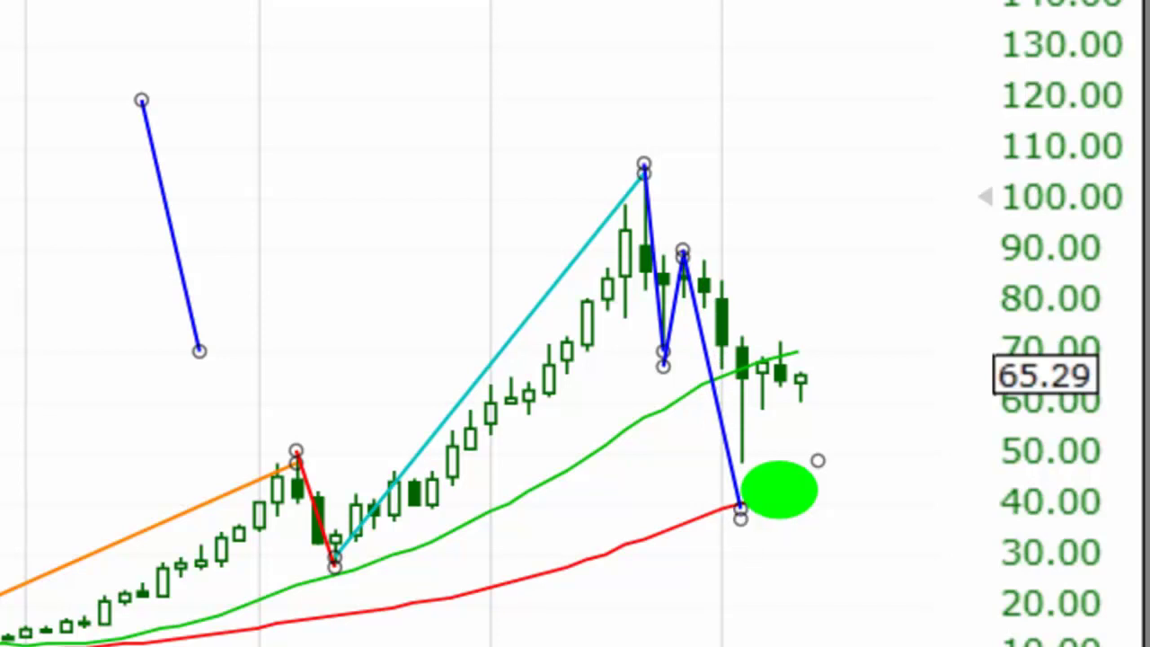
left_click_drag(741, 503, 799, 361)
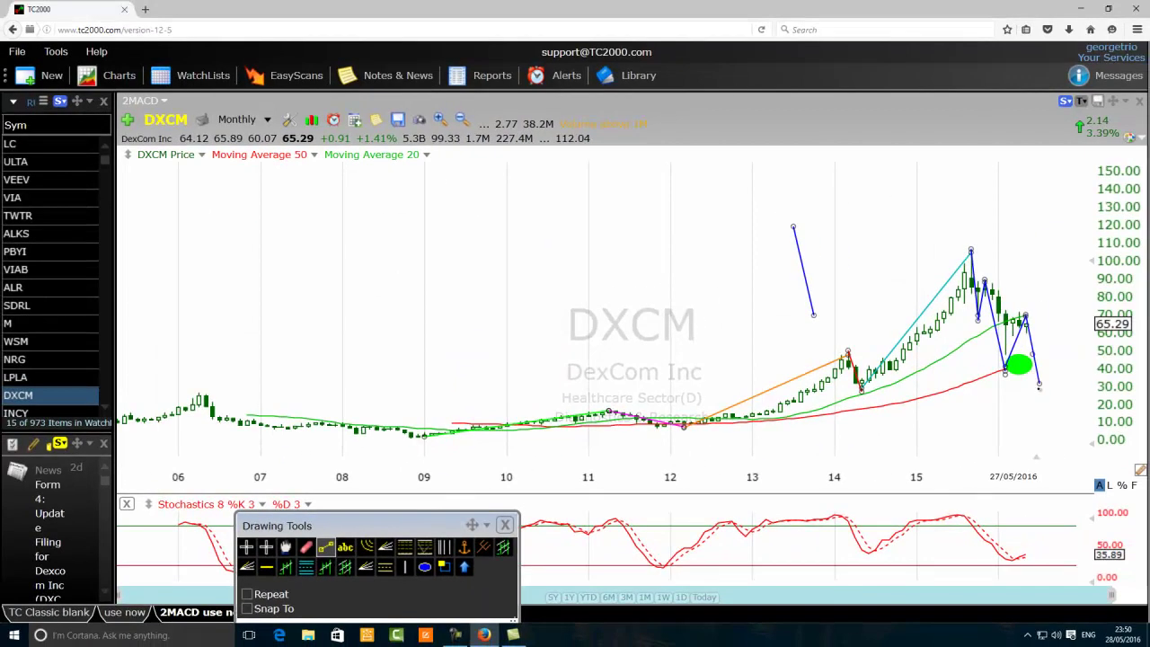
left_click_drag(1039, 386, 1040, 394)
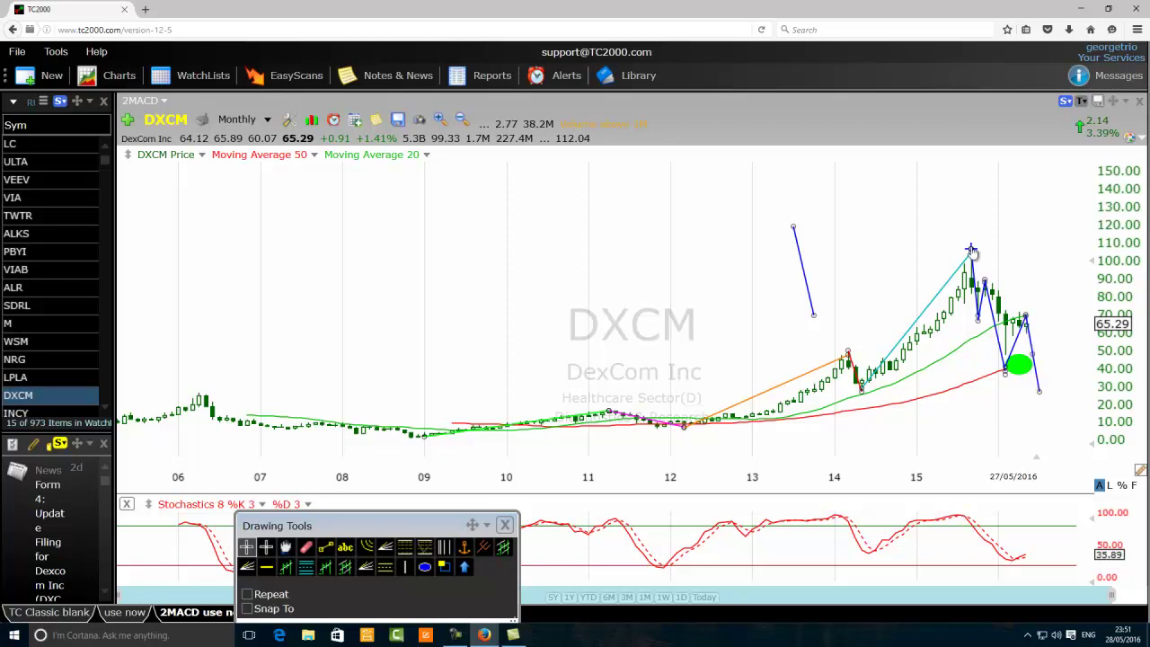
Delete the projected rise from the ellipse and the projected decline that follows it
right_click(1020, 337)
left_click(996, 510)
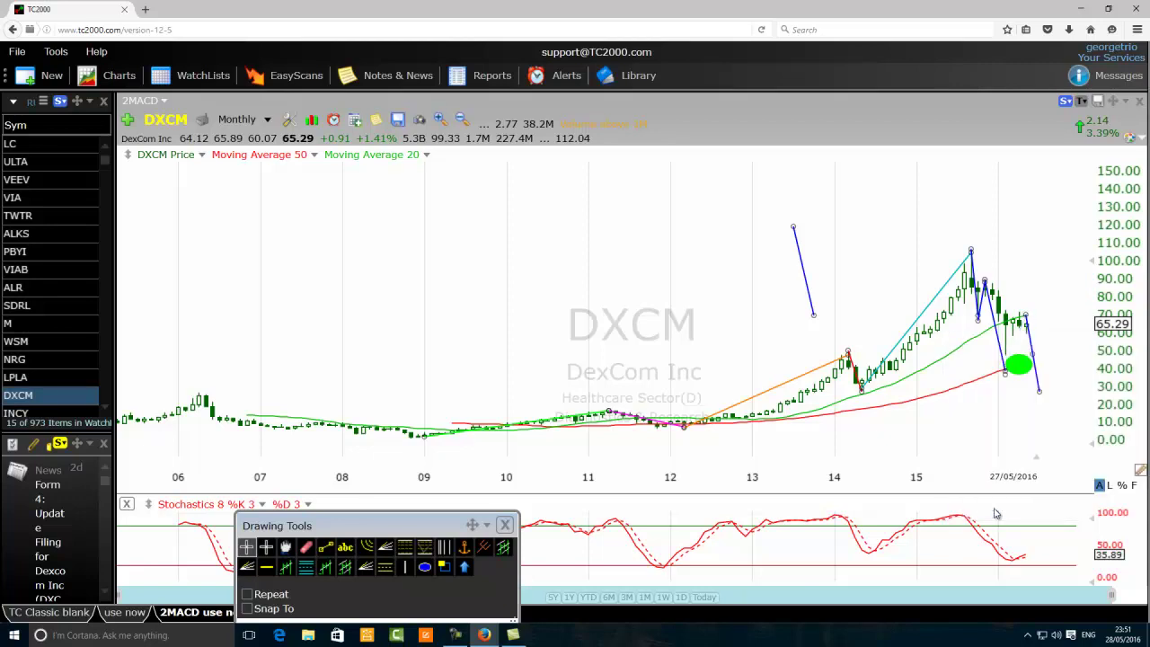
right_click(1033, 358)
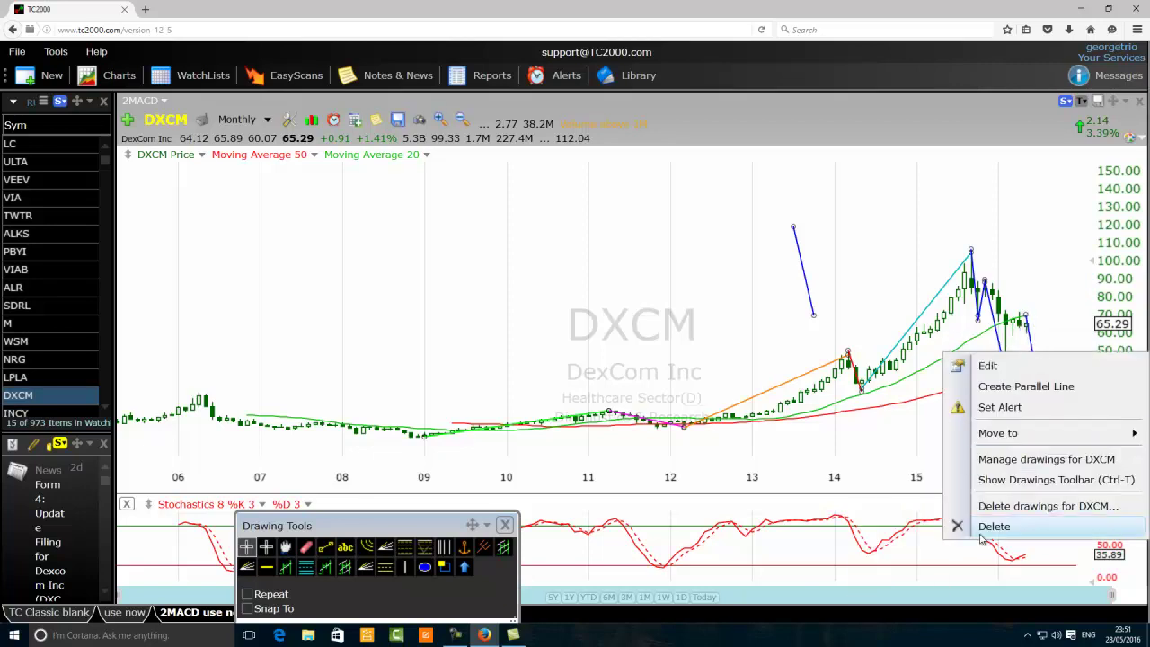
left_click(991, 530)
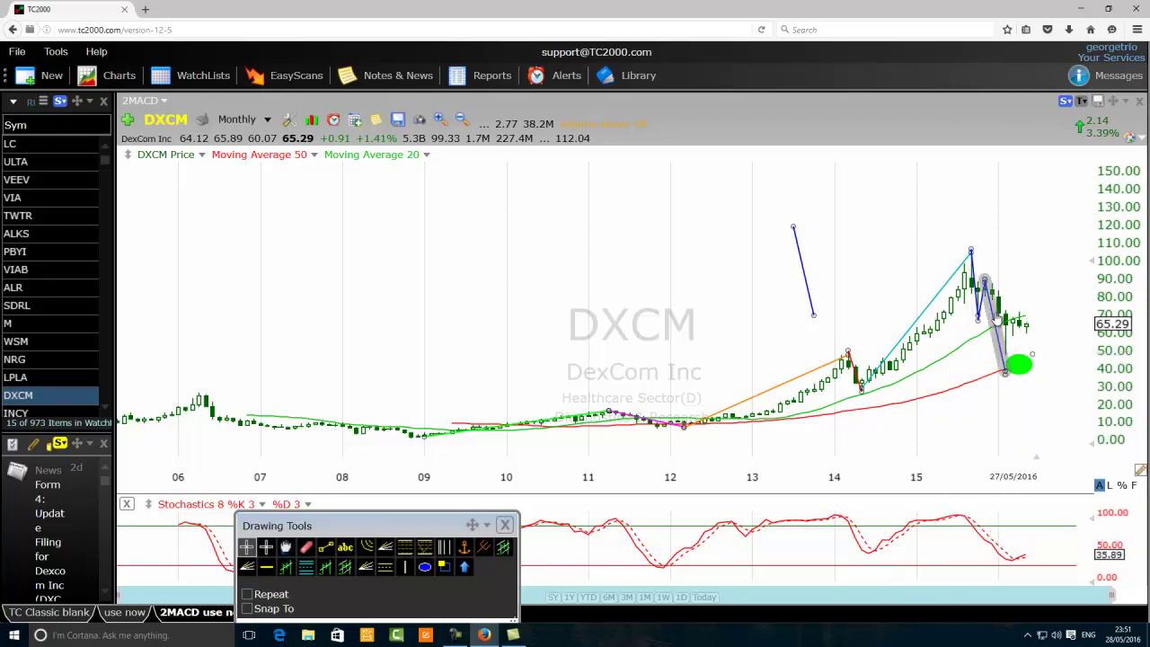
Delete the three blue zigzag lines that trace the correction from the 2015 peak down to the ellipse
right_click(993, 319)
left_click(993, 492)
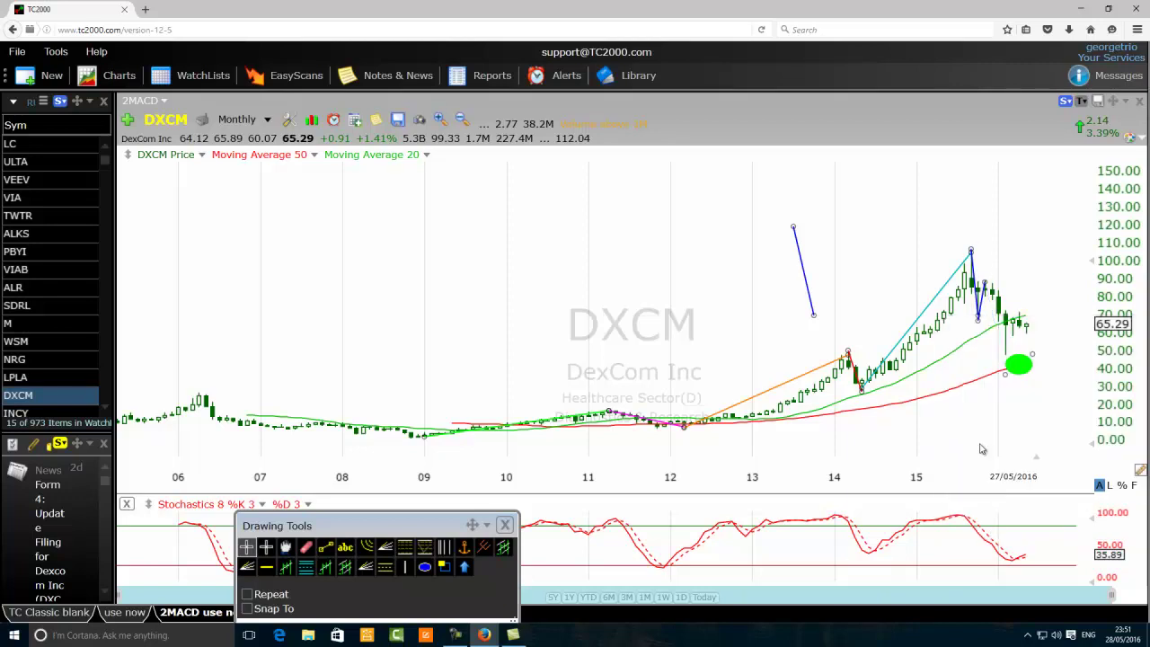
right_click(976, 282)
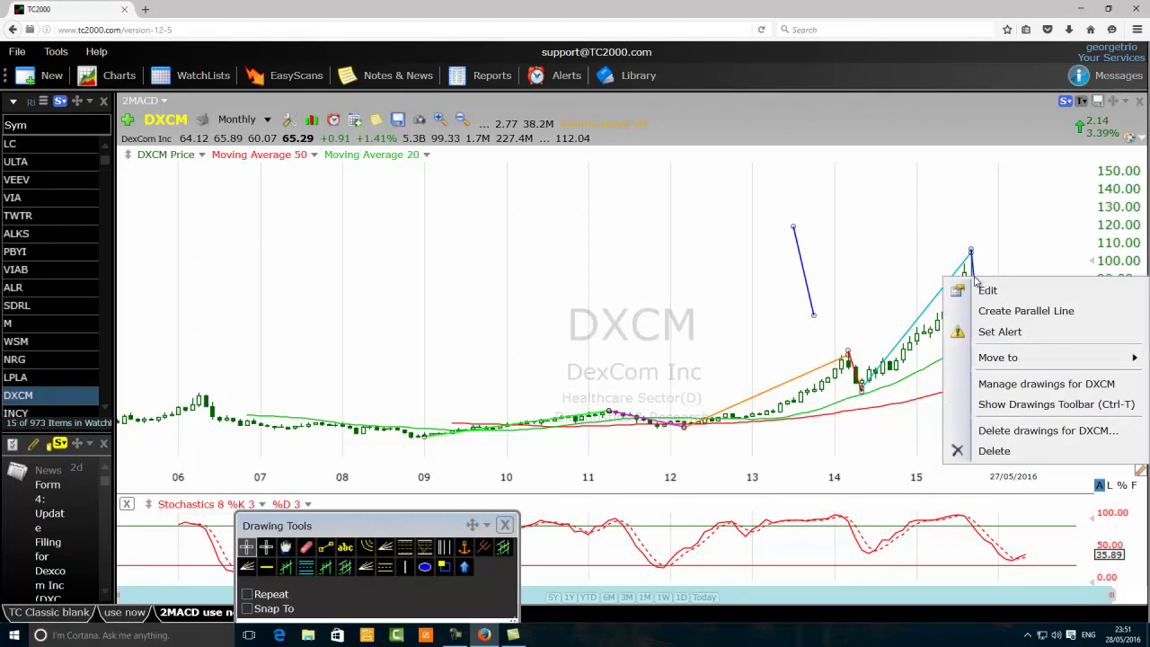
left_click(995, 452)
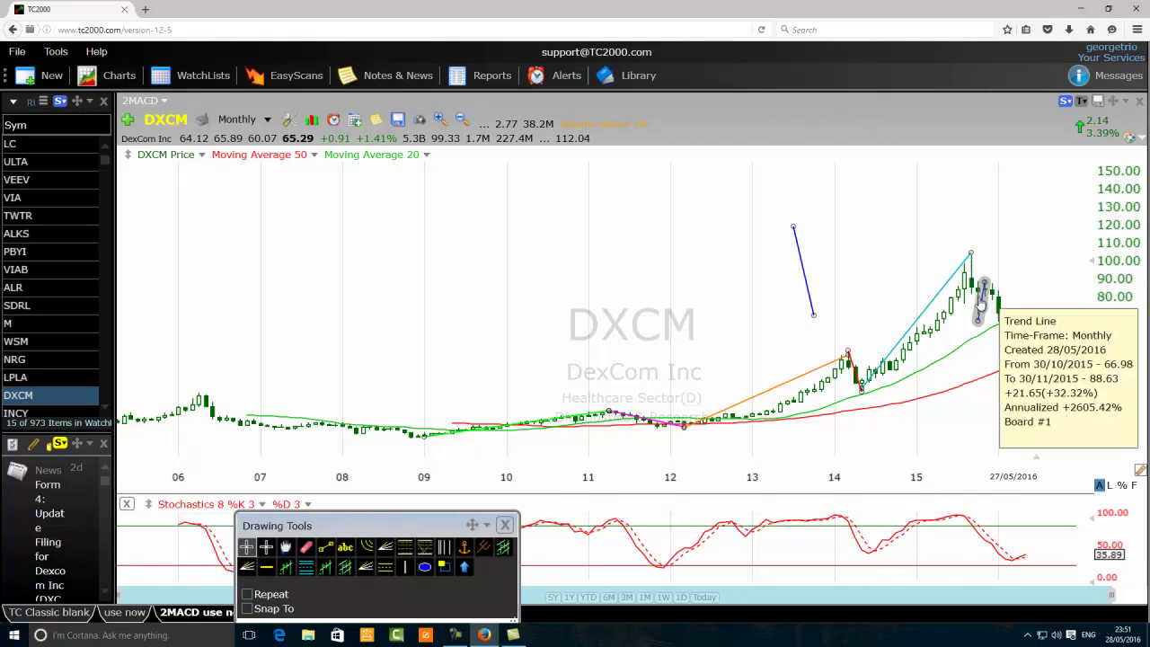
right_click(983, 305)
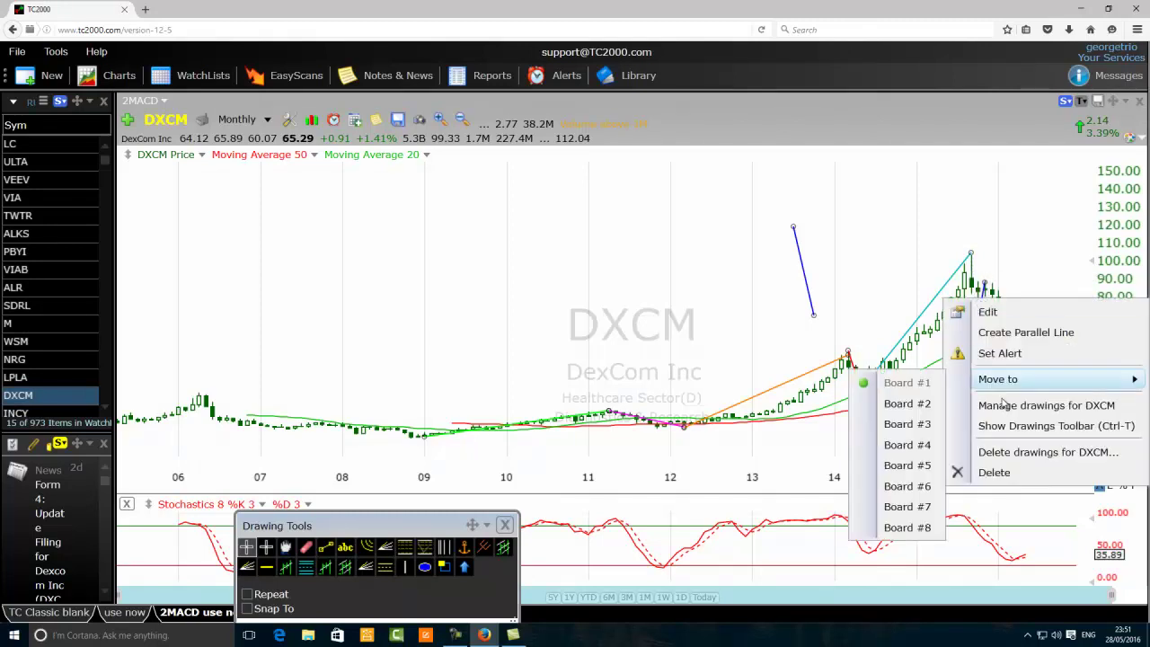
left_click(993, 475)
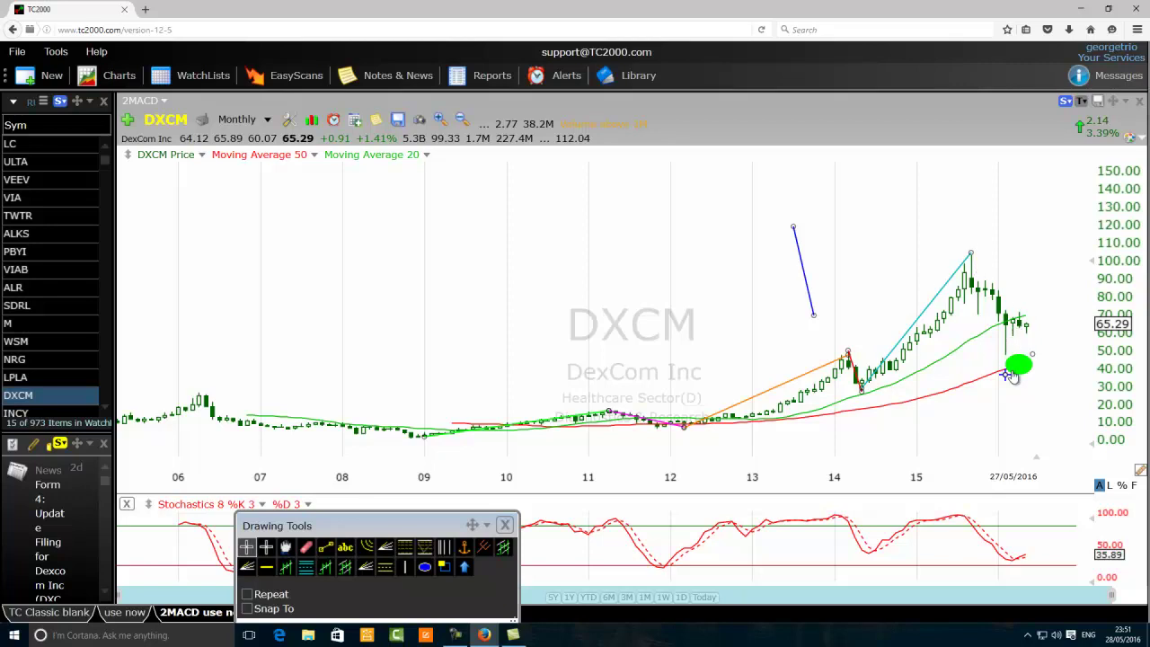
Draw a descending five-line zigzag in the empty area above 2007 to 2009, starting at about 129 and ending at about 19
mouse_move(1015, 374)
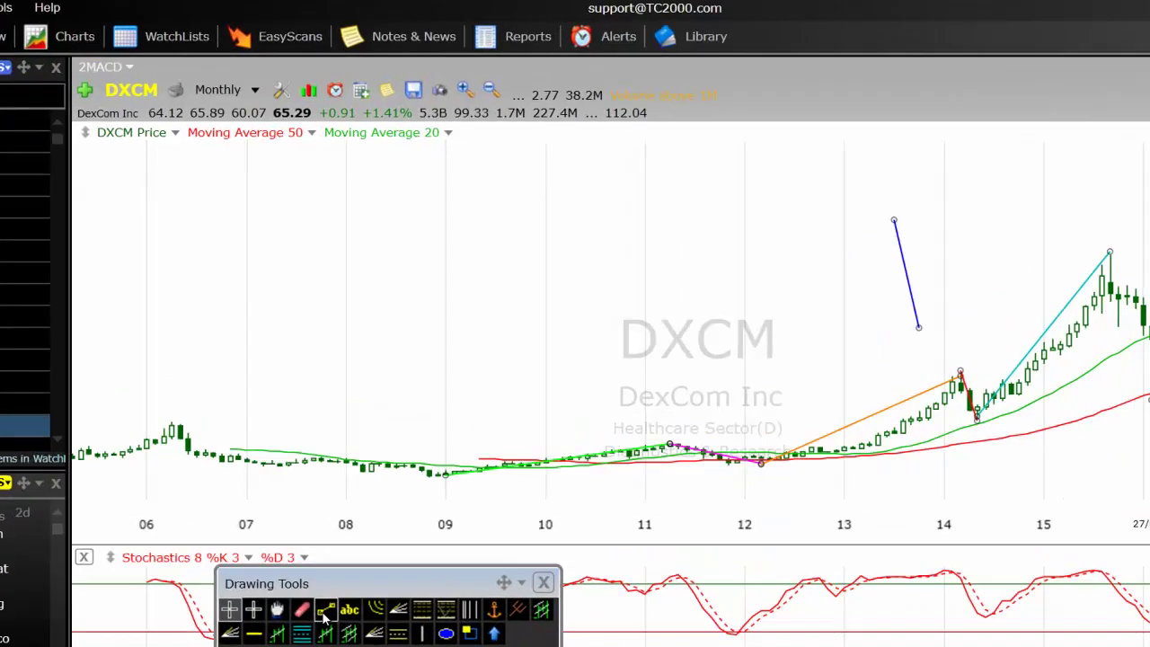
left_click(326, 611)
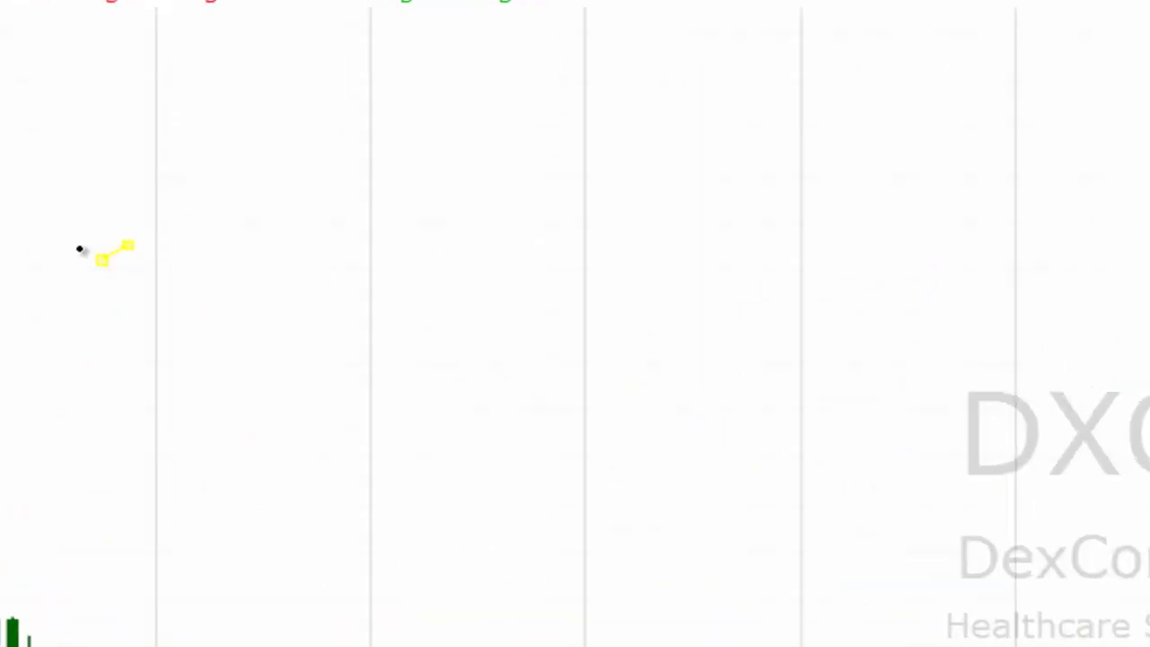
left_click_drag(235, 198, 319, 271)
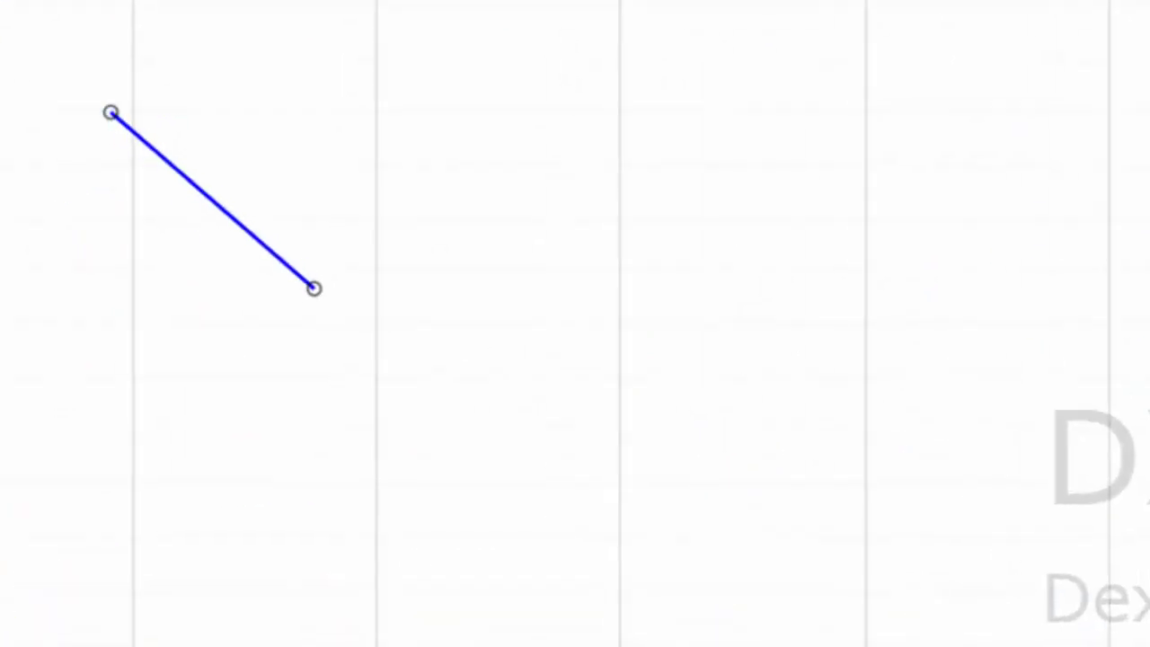
left_click_drag(313, 273, 338, 176)
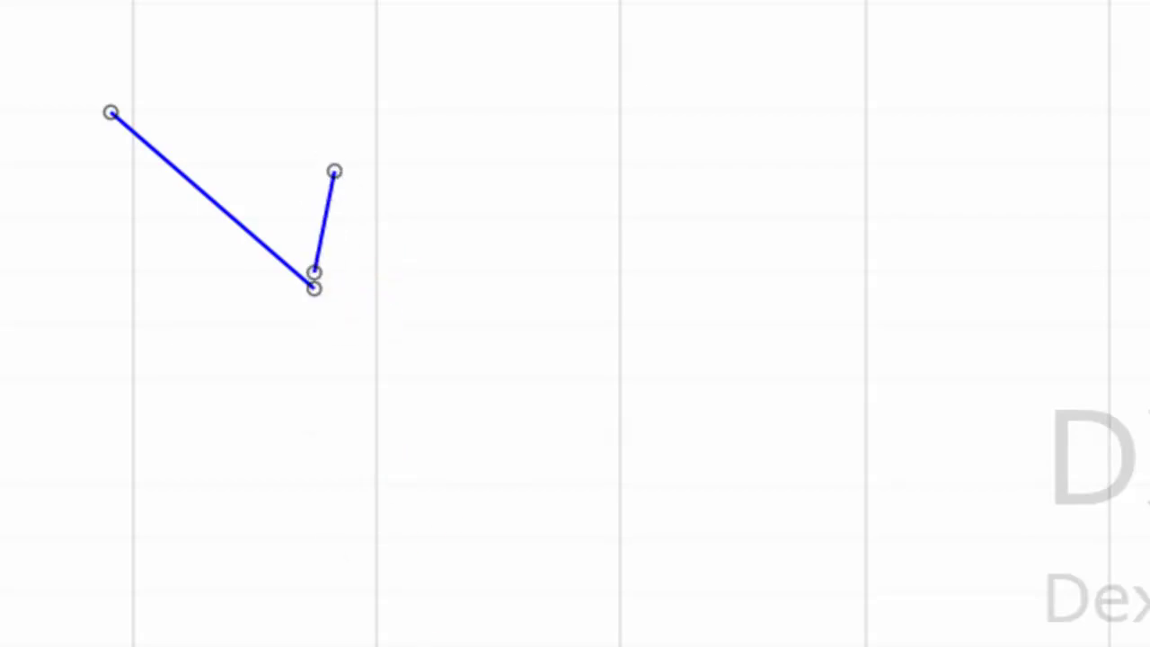
left_click_drag(336, 170, 601, 532)
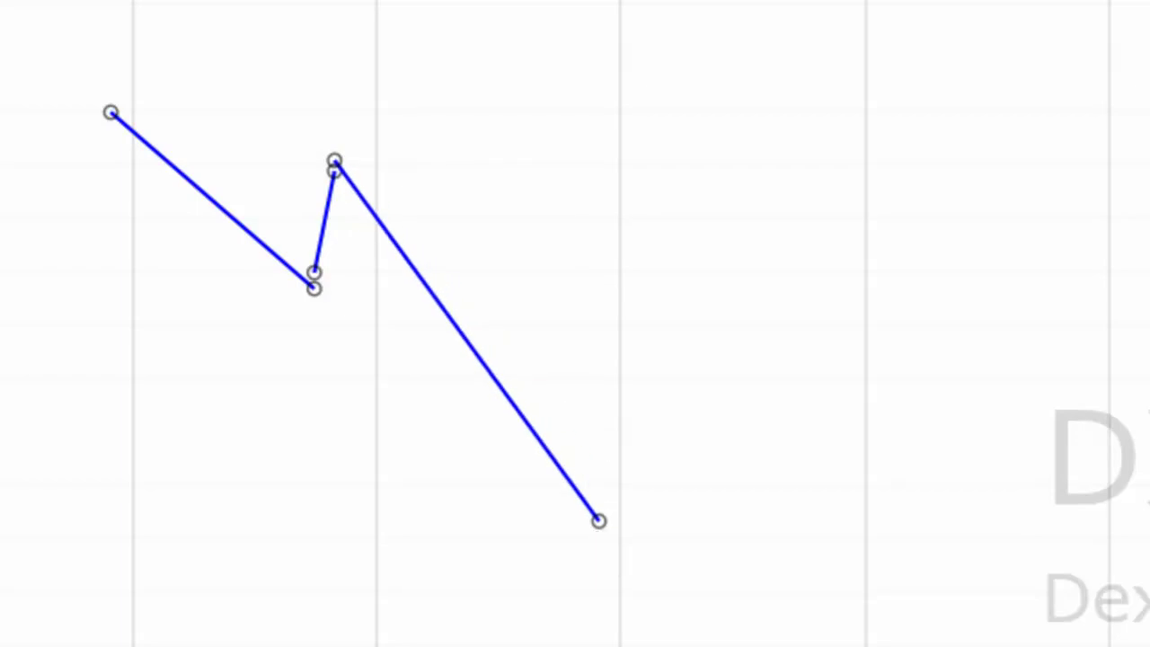
mouse_move(600, 520)
left_mouse_down()
mouse_move(607, 432)
mouse_move(628, 396)
left_mouse_up()
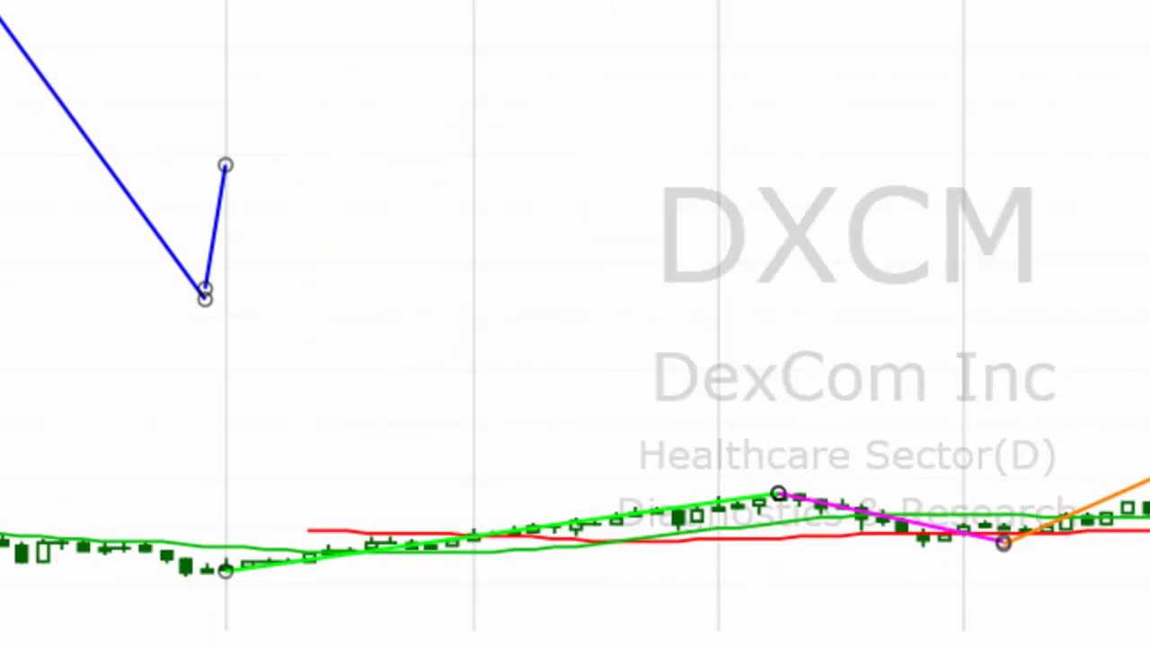
left_click_drag(139, 109, 365, 442)
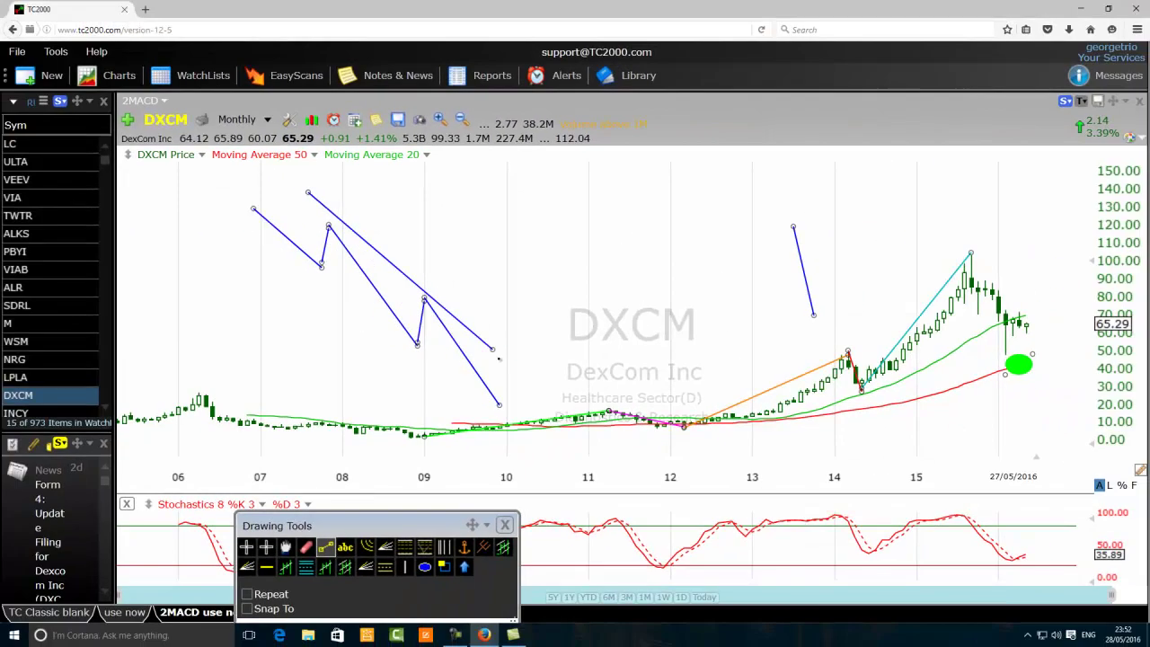
Draw a descending trend line over the zigzag from about 138 to about 23 and color it green
left_click_drag(308, 193, 540, 398)
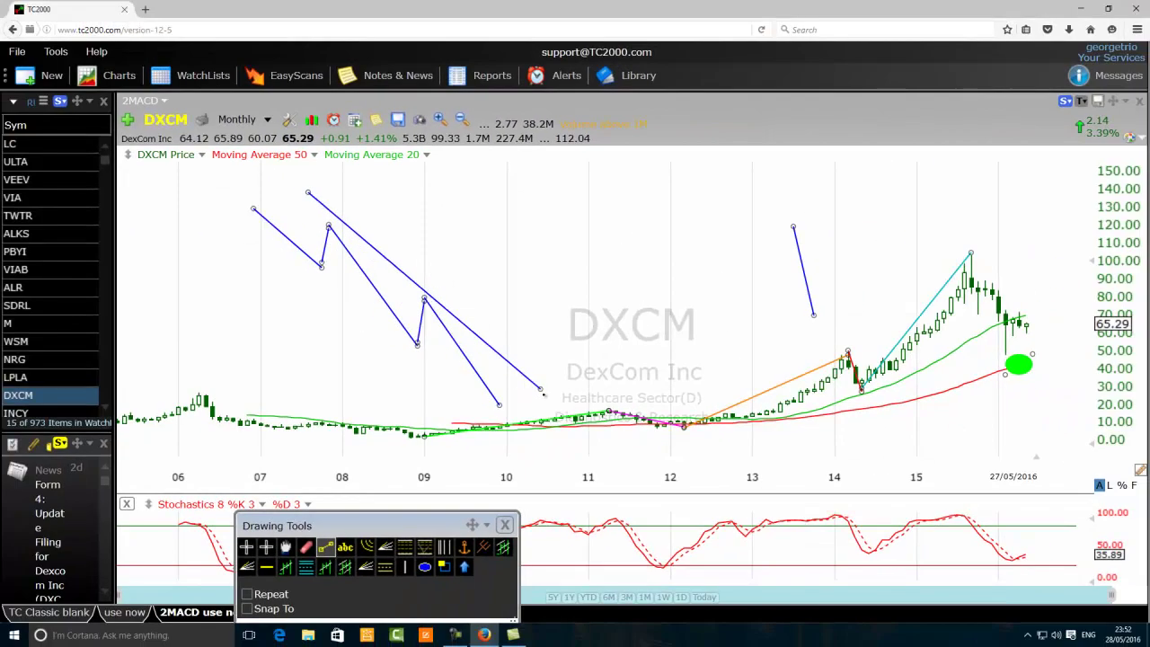
right_click(390, 274)
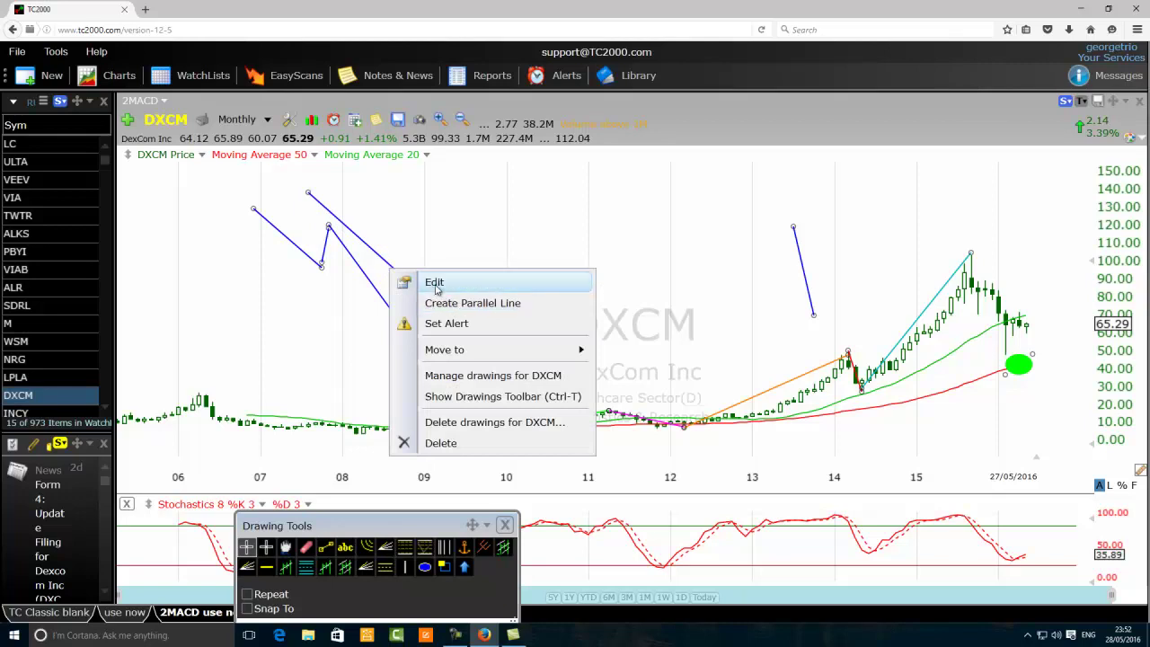
left_click(435, 284)
left_click(615, 332)
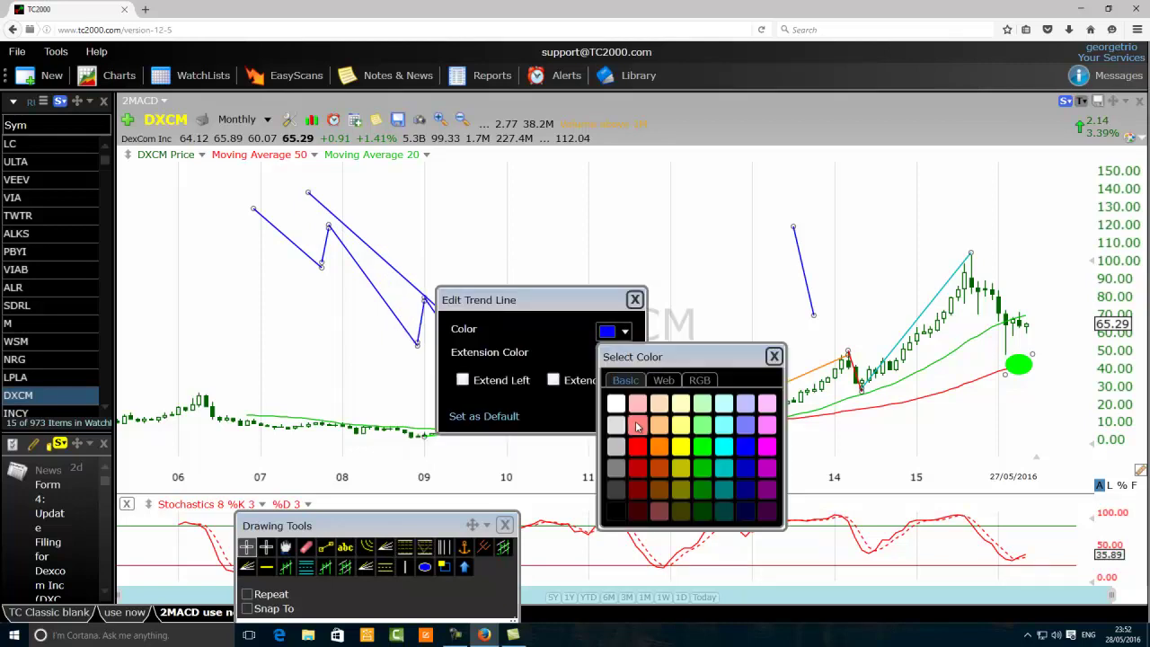
left_click(706, 451)
left_click(619, 411)
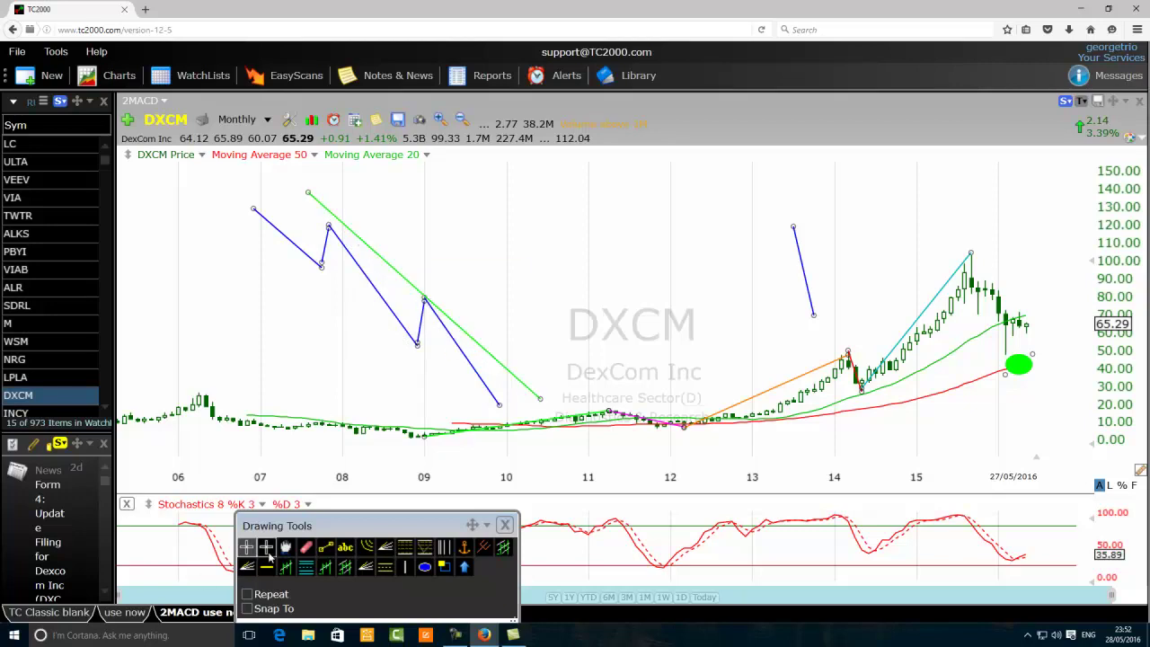
Draw a flatter descending trend line through the zigzag's first rebound high, from about 133 to about 26 in 2011
left_click(326, 548)
left_click_drag(287, 214, 699, 349)
left_click_drag(297, 224, 283, 203)
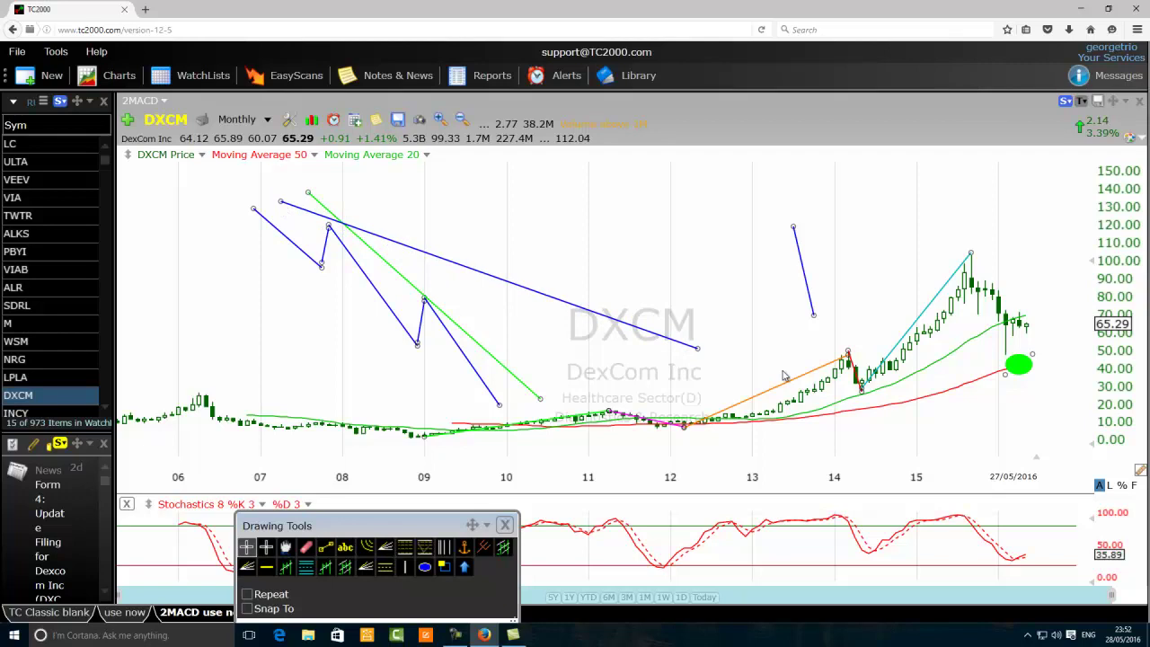
left_click_drag(698, 349, 643, 392)
Change the color of the flatter descending trend line to red
right_click(530, 340)
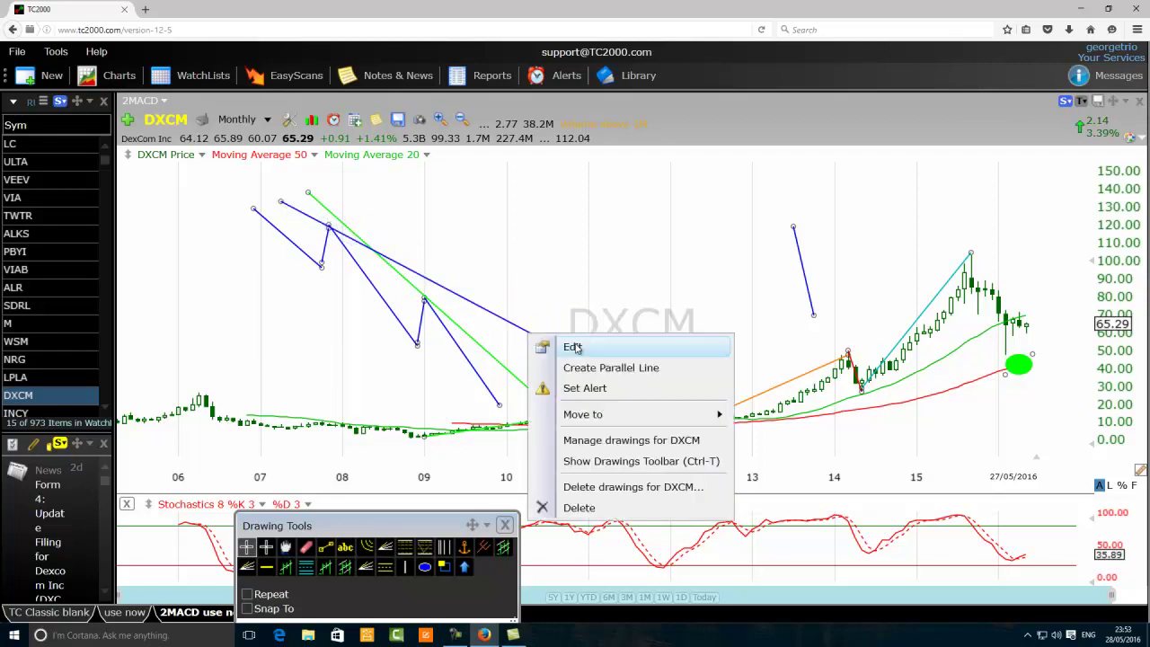
left_click(580, 350)
left_click(750, 395)
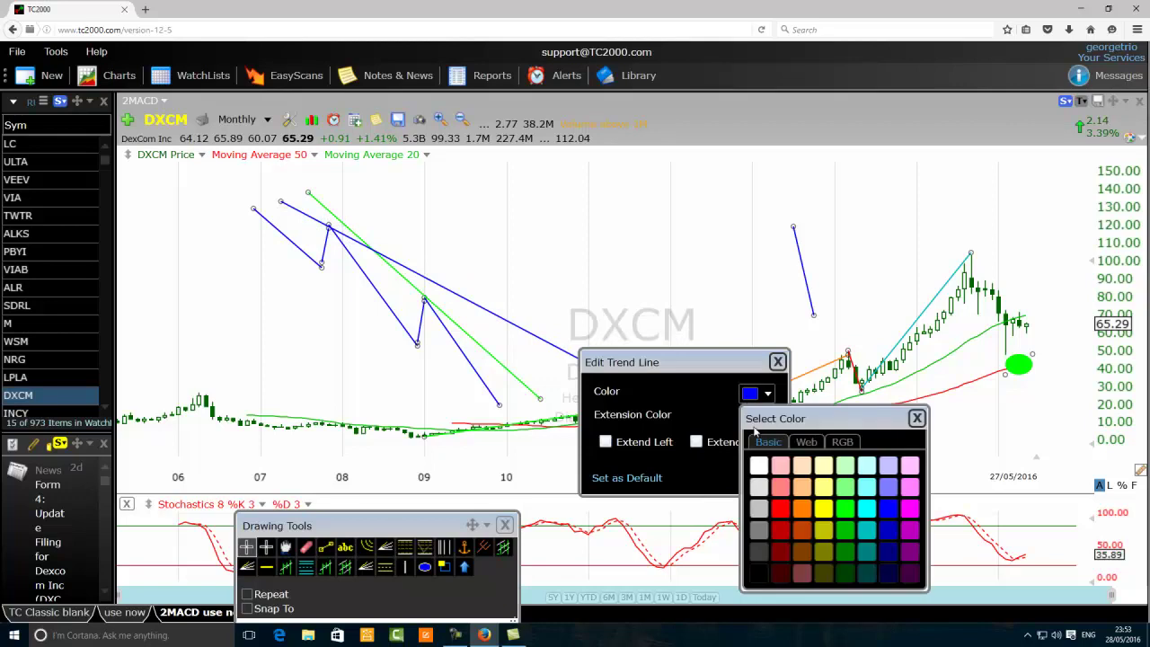
left_click(778, 510)
left_click(762, 475)
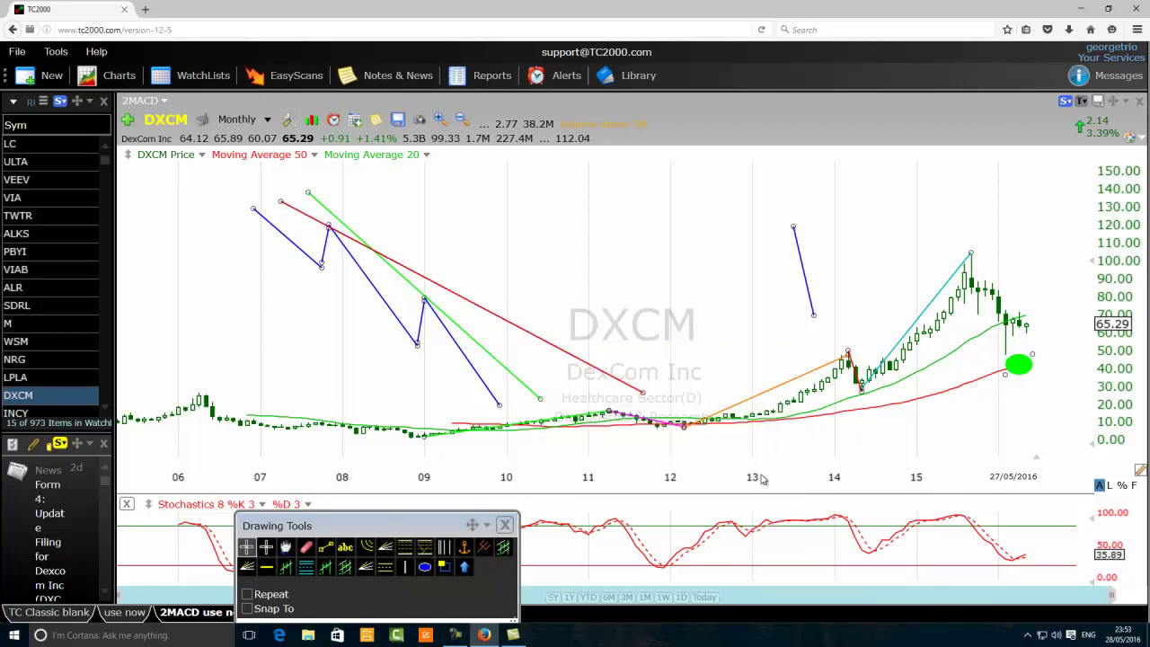
Draw a rising trend line from the zigzag's final low through the green line up to the red line
left_click(326, 546)
left_click(502, 409)
left_click_drag(500, 405, 521, 336)
left_click_drag(519, 333, 520, 332)
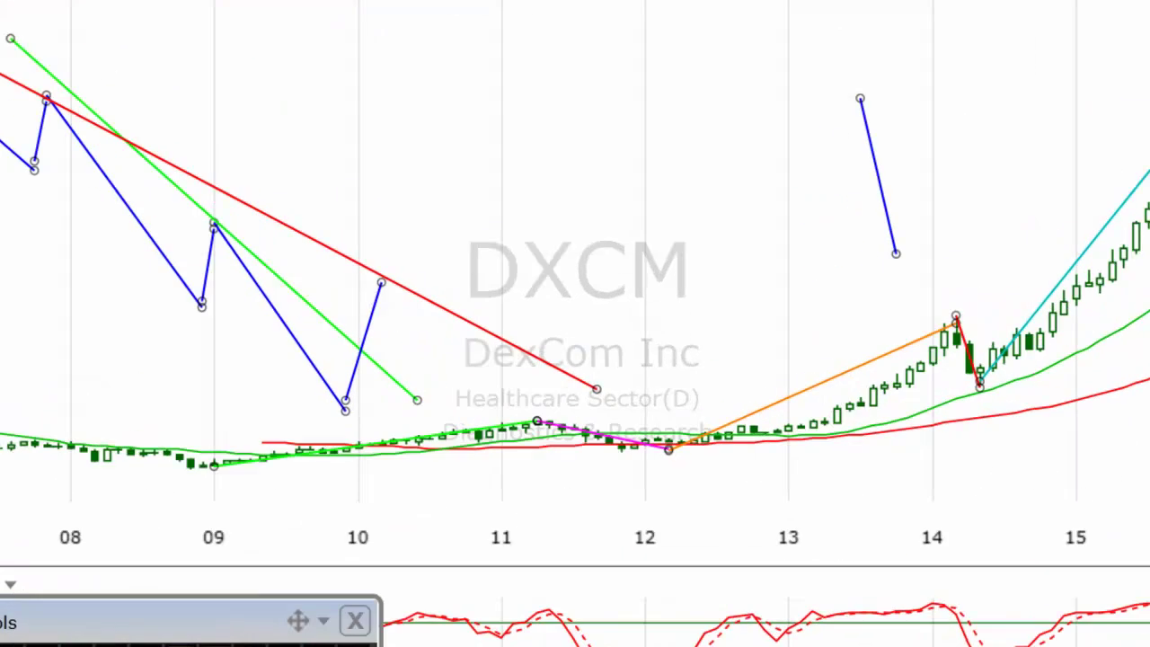
Mark the rise's end at the red line with a green ellipse and draw a drop from it to about 30
left_click_drag(405, 226, 380, 255)
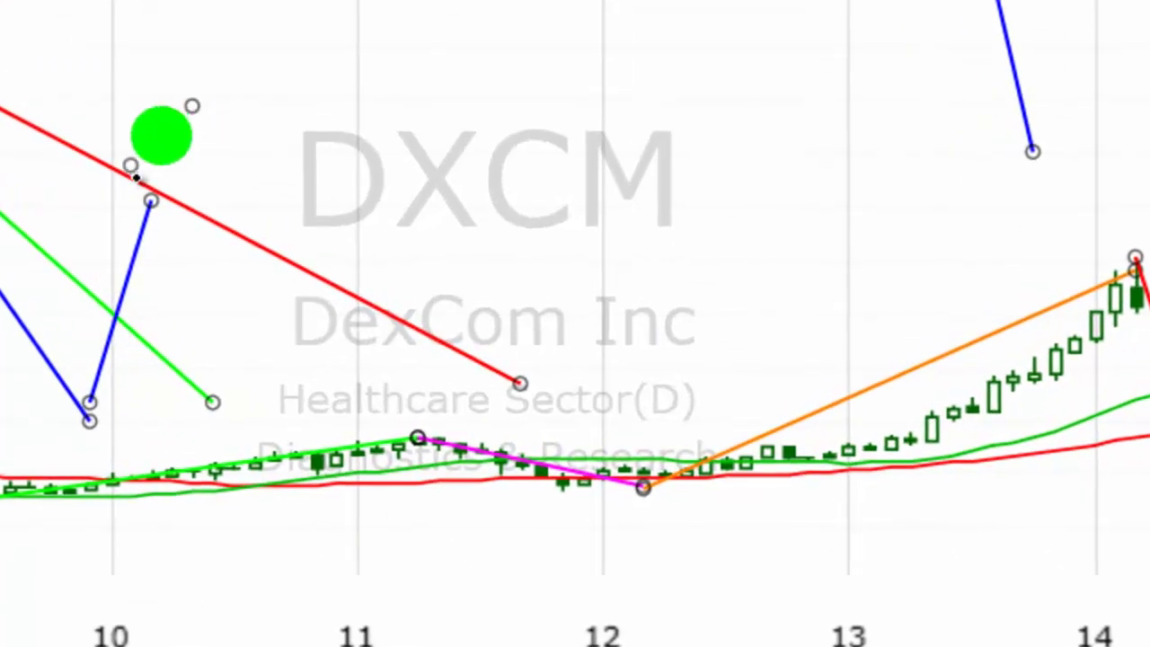
left_click_drag(134, 178, 110, 188)
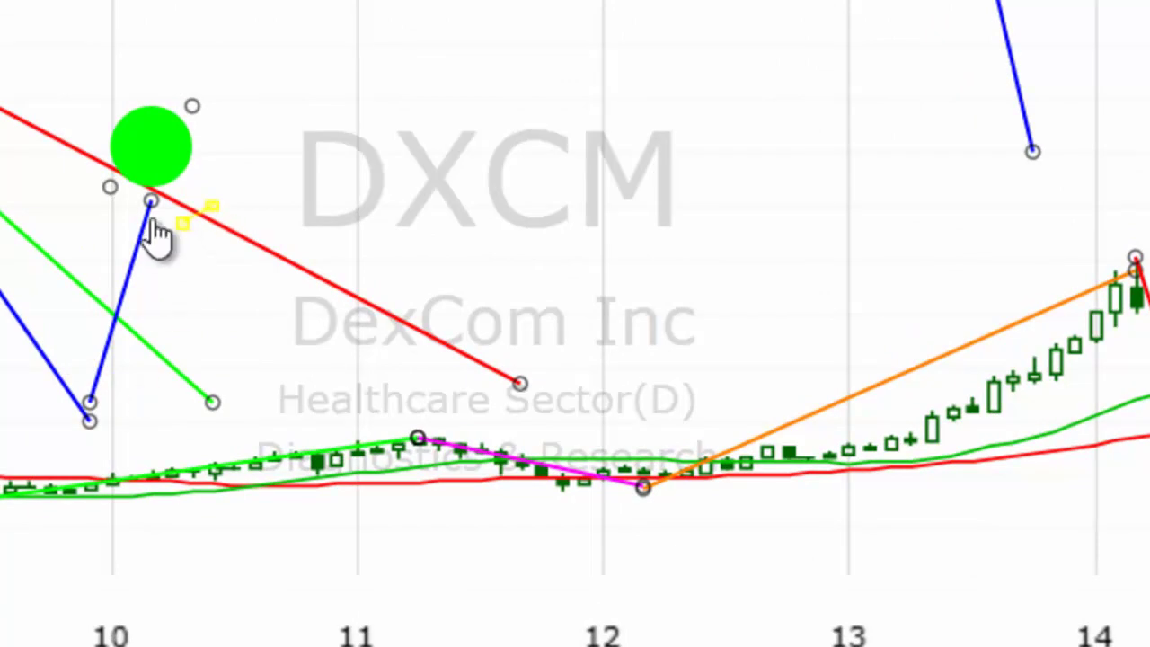
left_click_drag(151, 171, 172, 362)
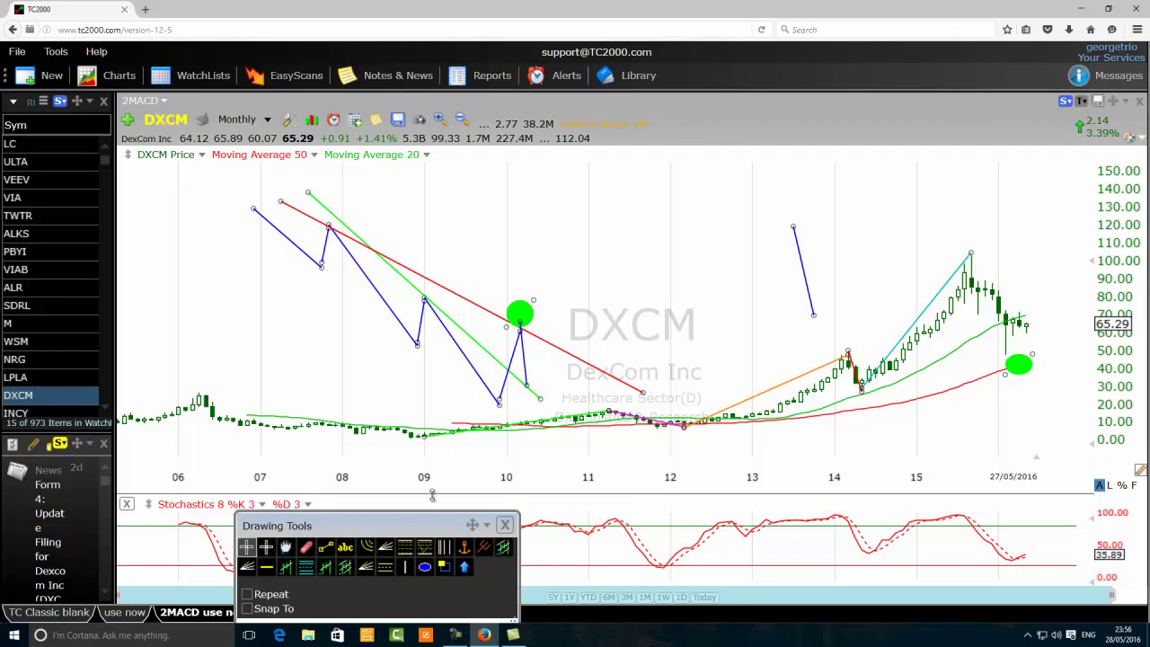
Draw a trend line from the 2015 peak down to about 39 beside the green ellipse near the 2016 low
left_click(325, 547)
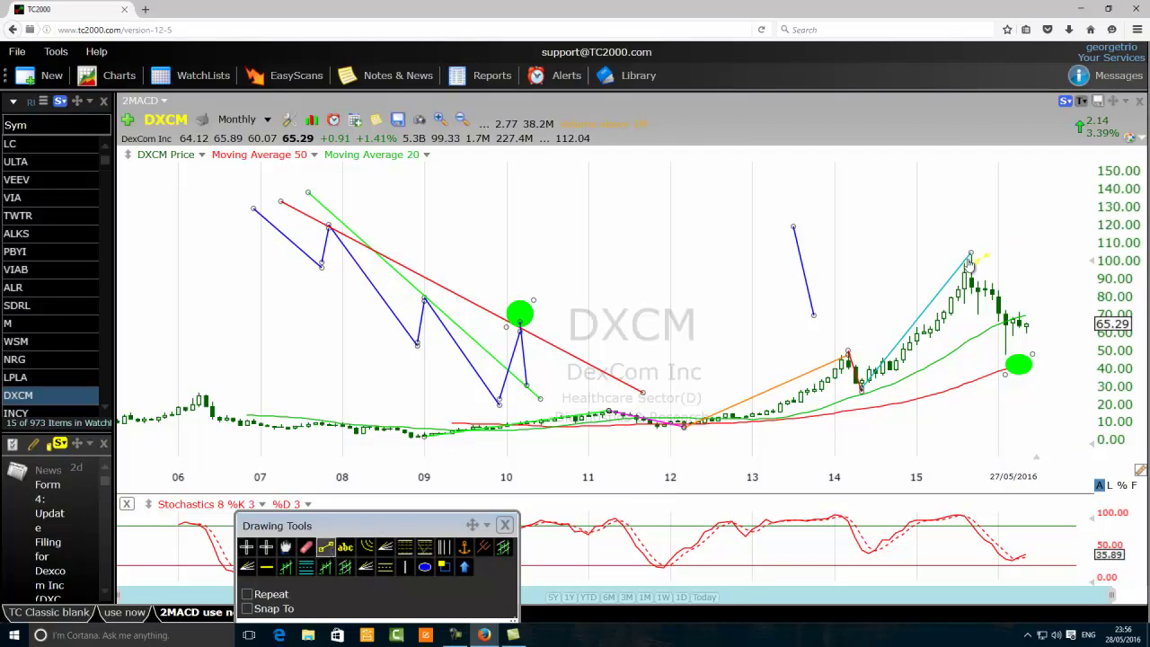
left_click_drag(971, 254, 1005, 372)
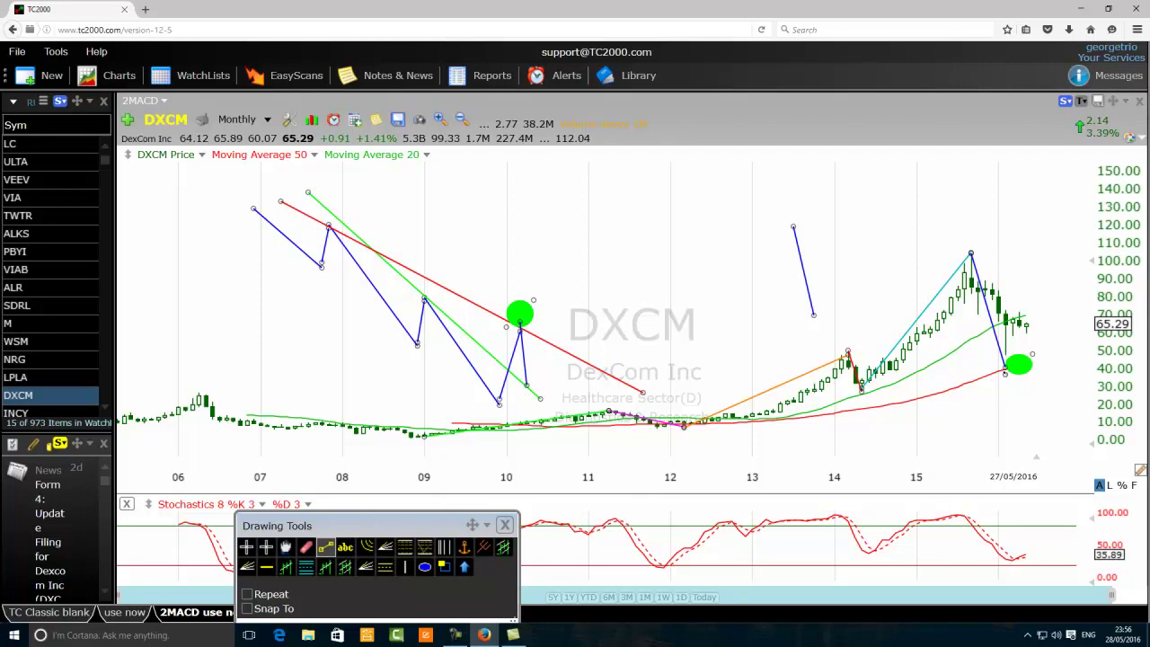